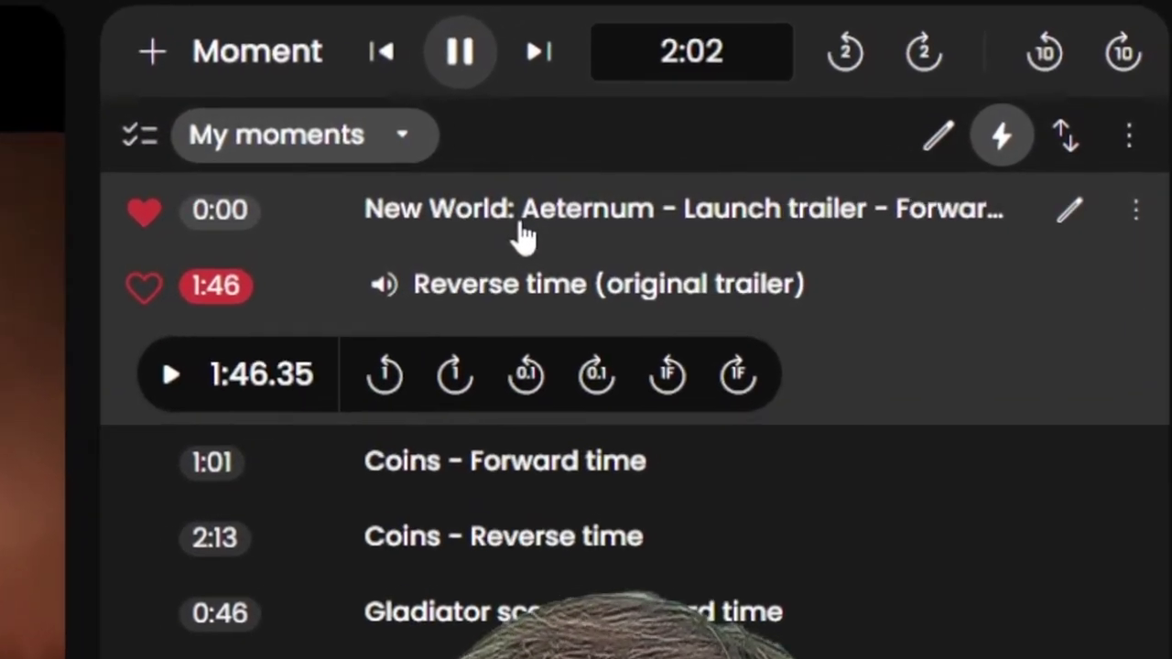
# Play the 0:00 opening, Coins forward/reverse and Gladiator reverse-time moments, then pause the trailer.
pyautogui.click(911, 172)
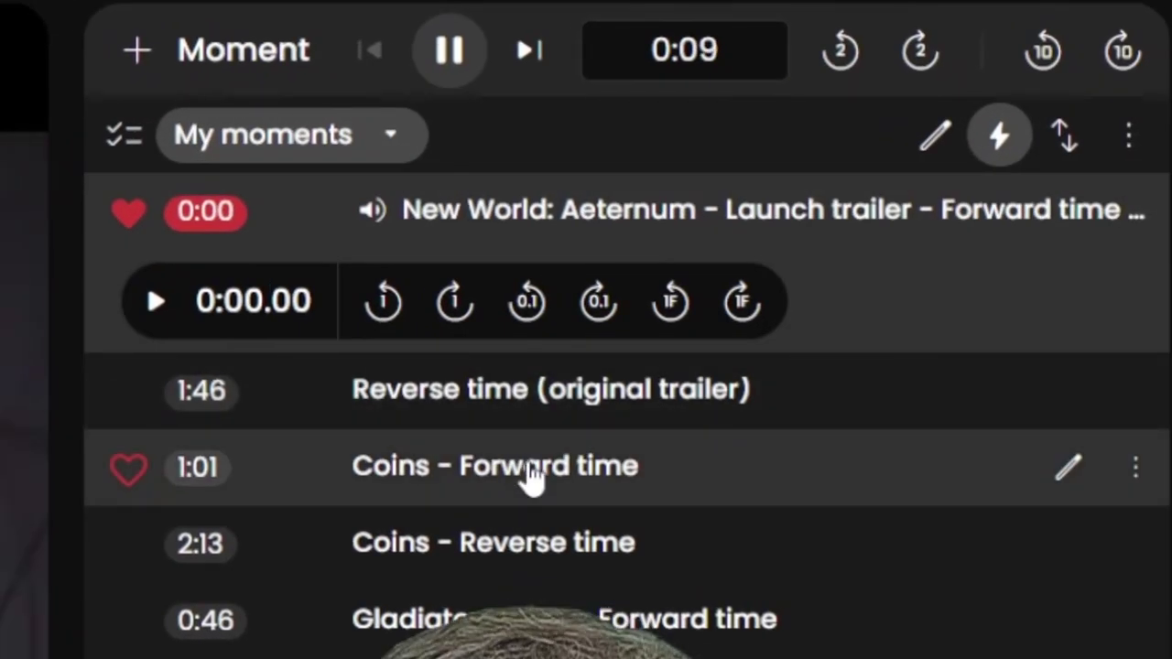
pyautogui.click(529, 463)
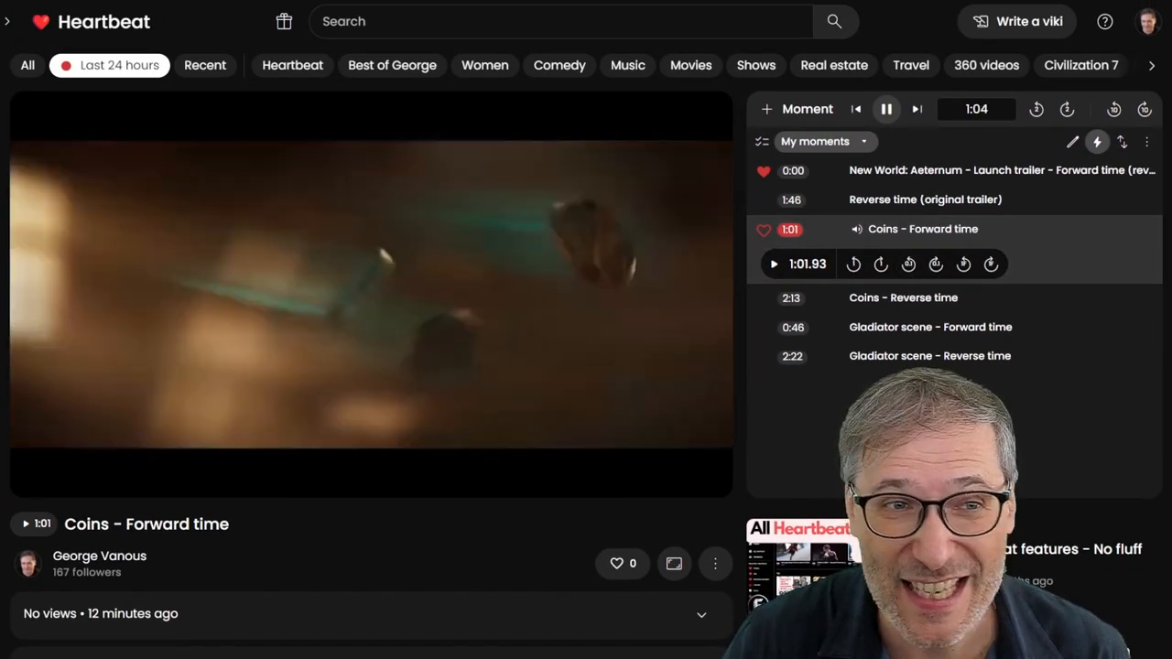
pyautogui.click(902, 297)
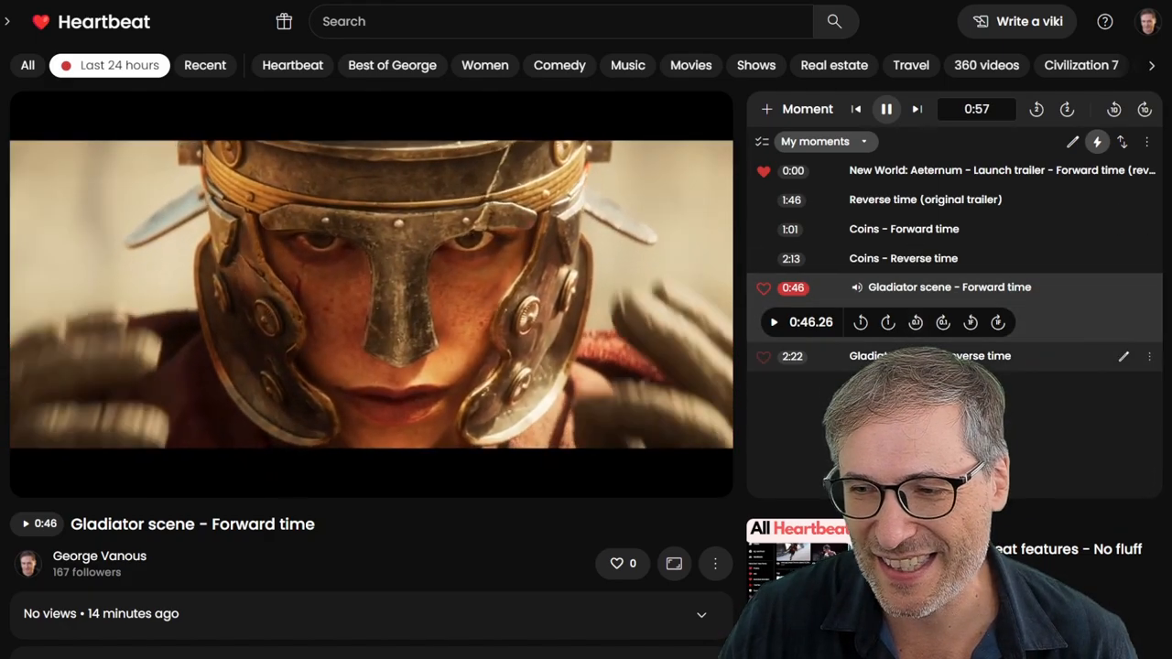
pyautogui.click(970, 356)
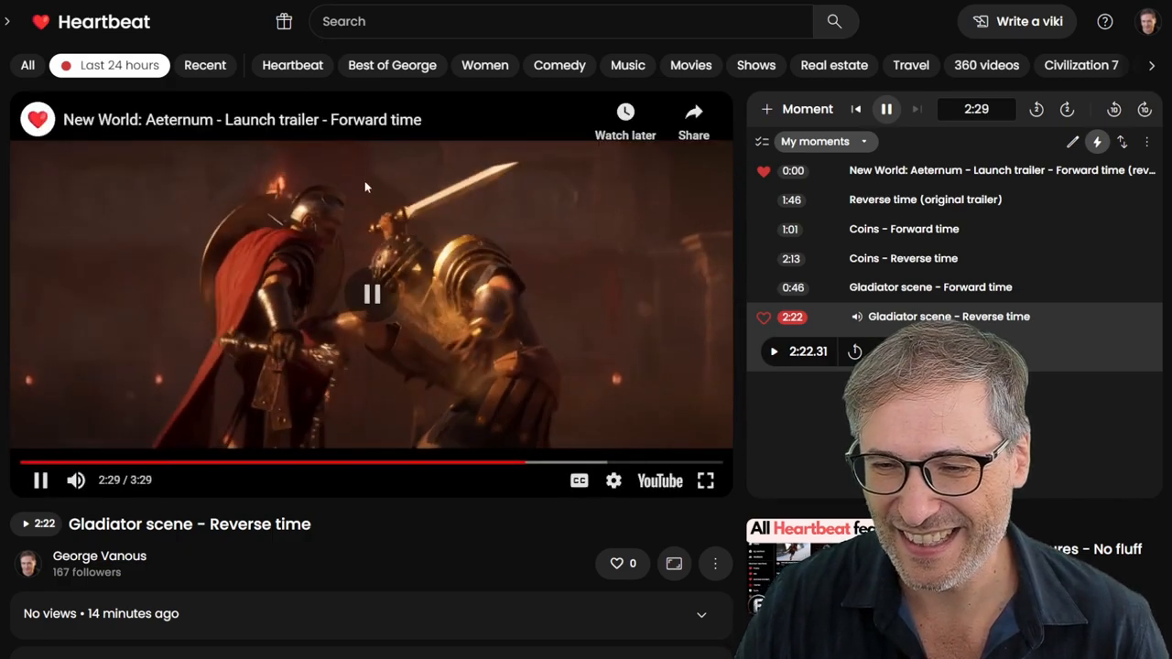
pyautogui.click(375, 108)
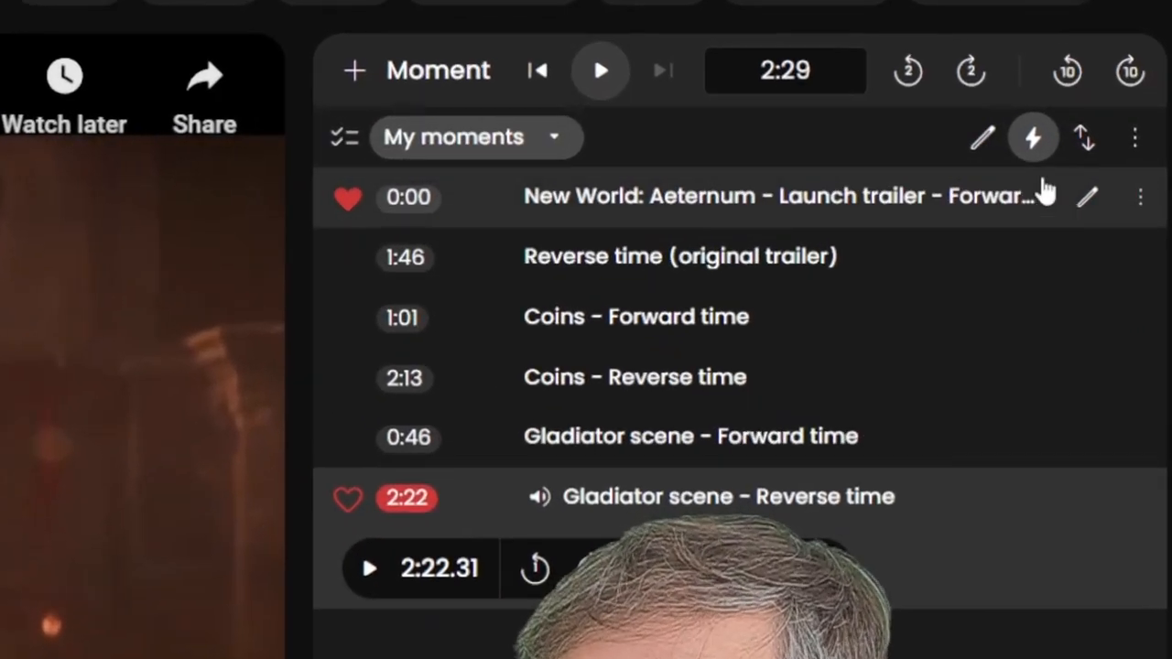
# Copy all moments as a viki and paste them into a new viki with an intro line above.
pyautogui.click(1133, 137)
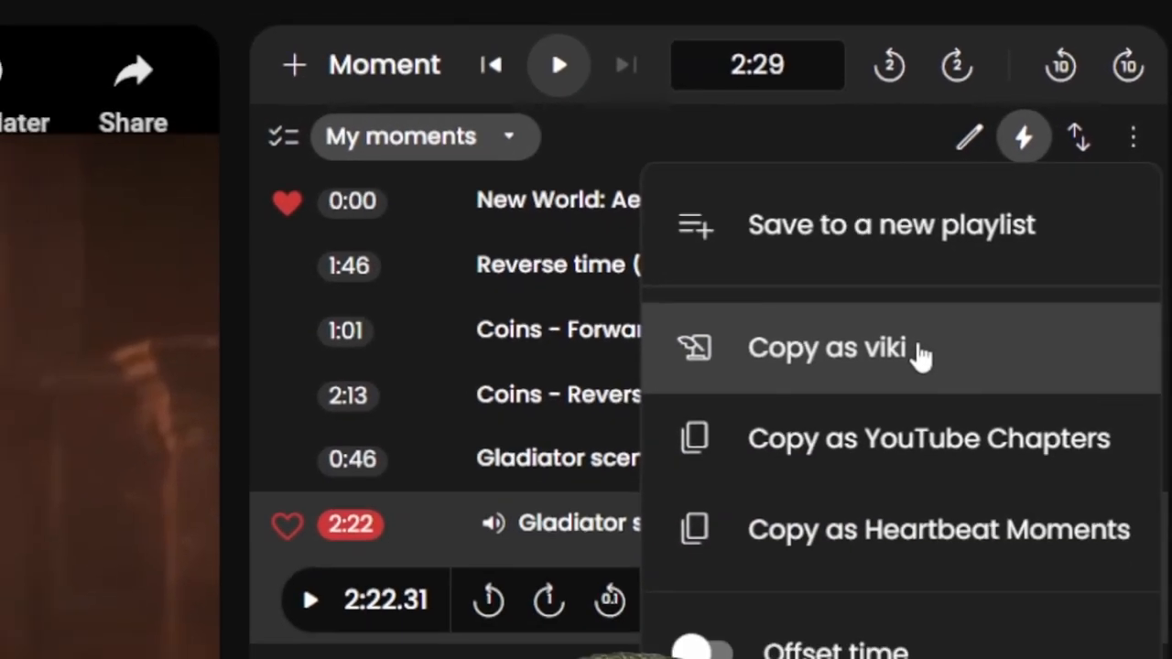
pyautogui.click(924, 352)
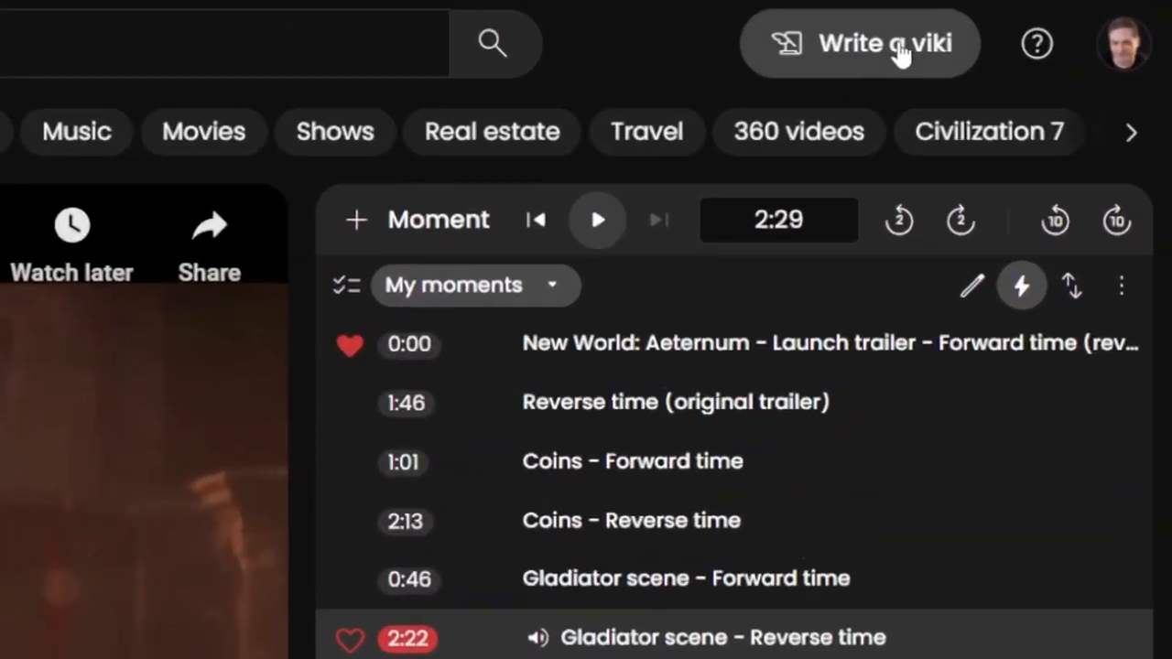
pyautogui.click(879, 44)
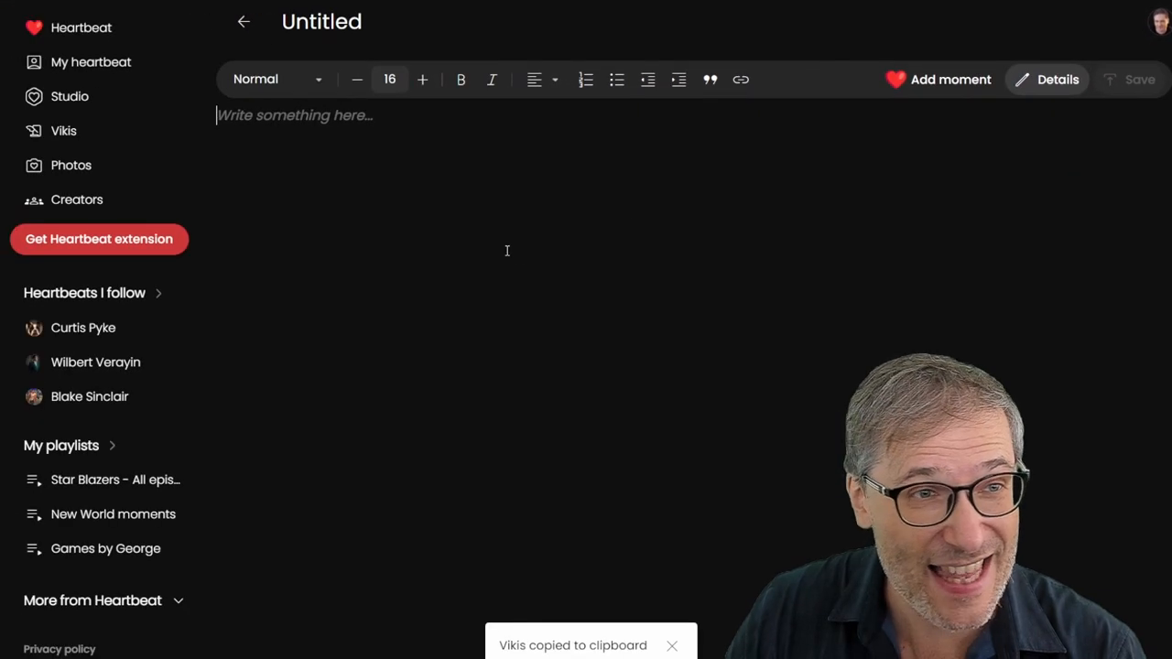
pyautogui.hotkey('ctrl', 'v')
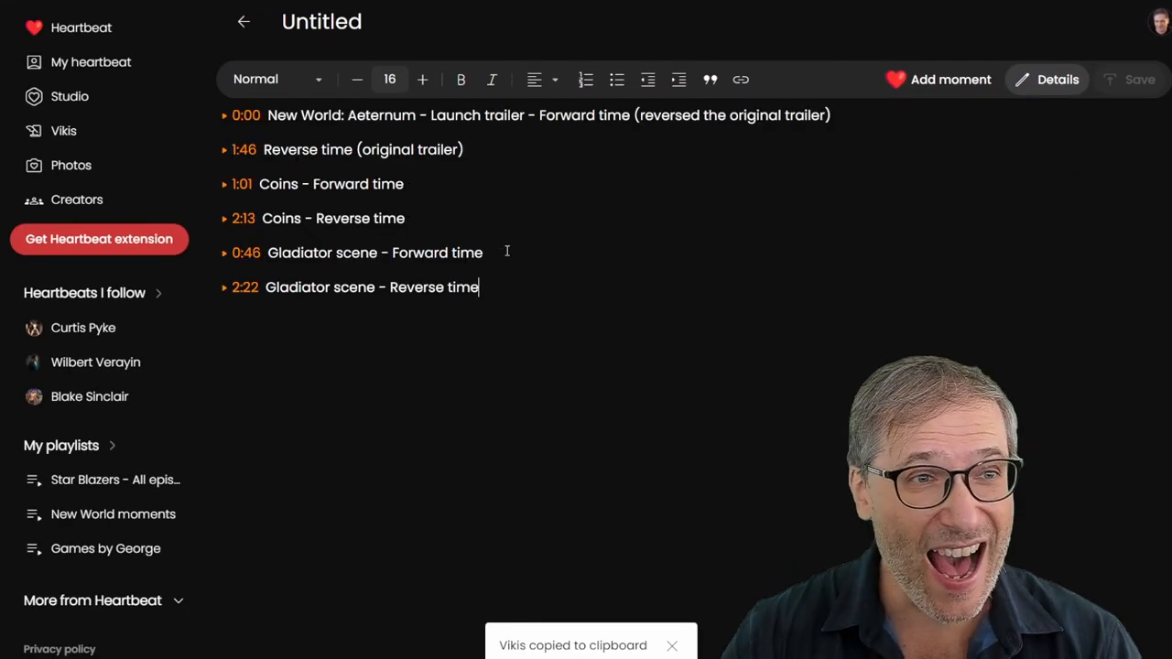
pyautogui.press('Return')
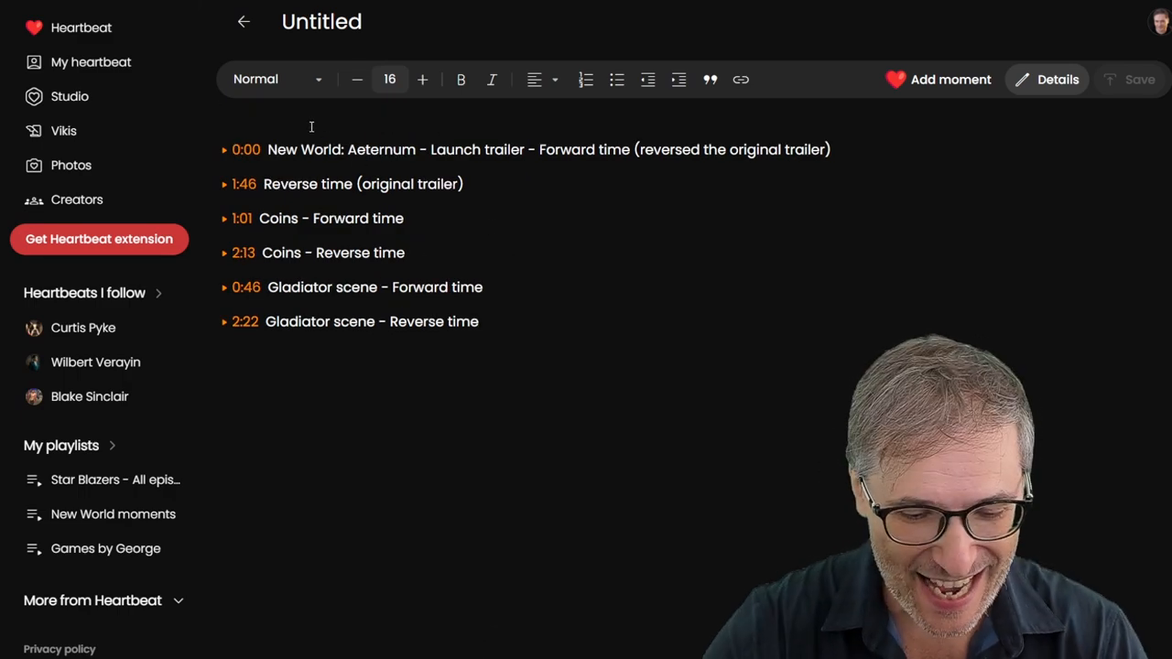
pyautogui.write('This is a special video')
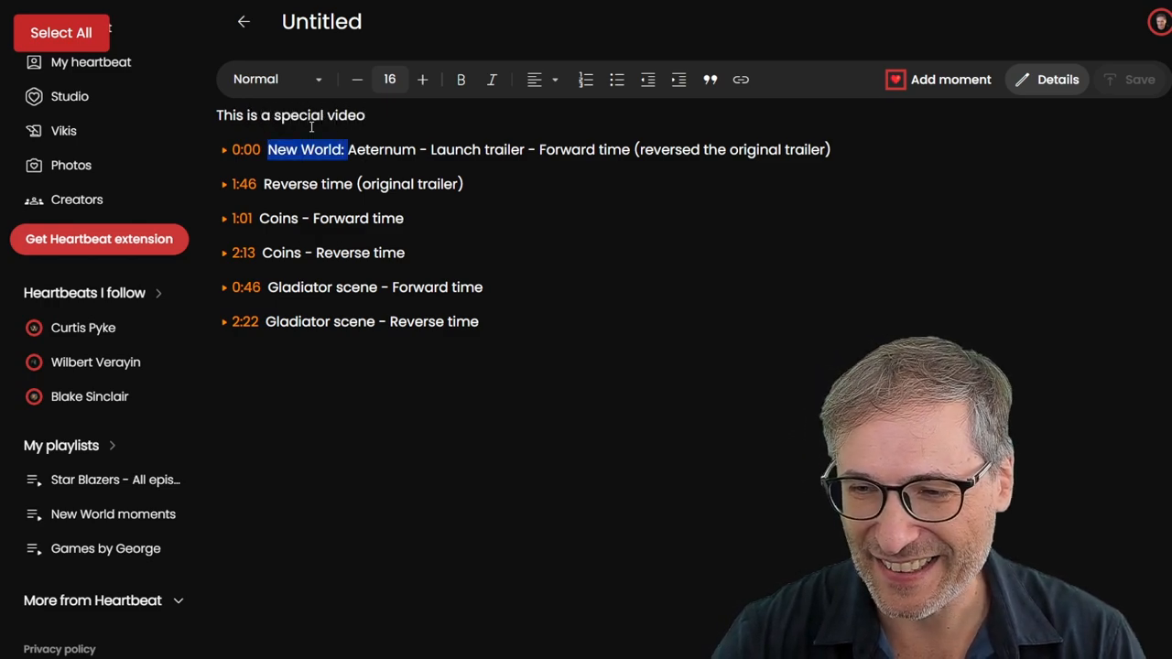
# Move the trailer name from the 0:00 moment into the title 'New World: Aeternum - Launch trailer' and publish.
pyautogui.press('BackSpace')
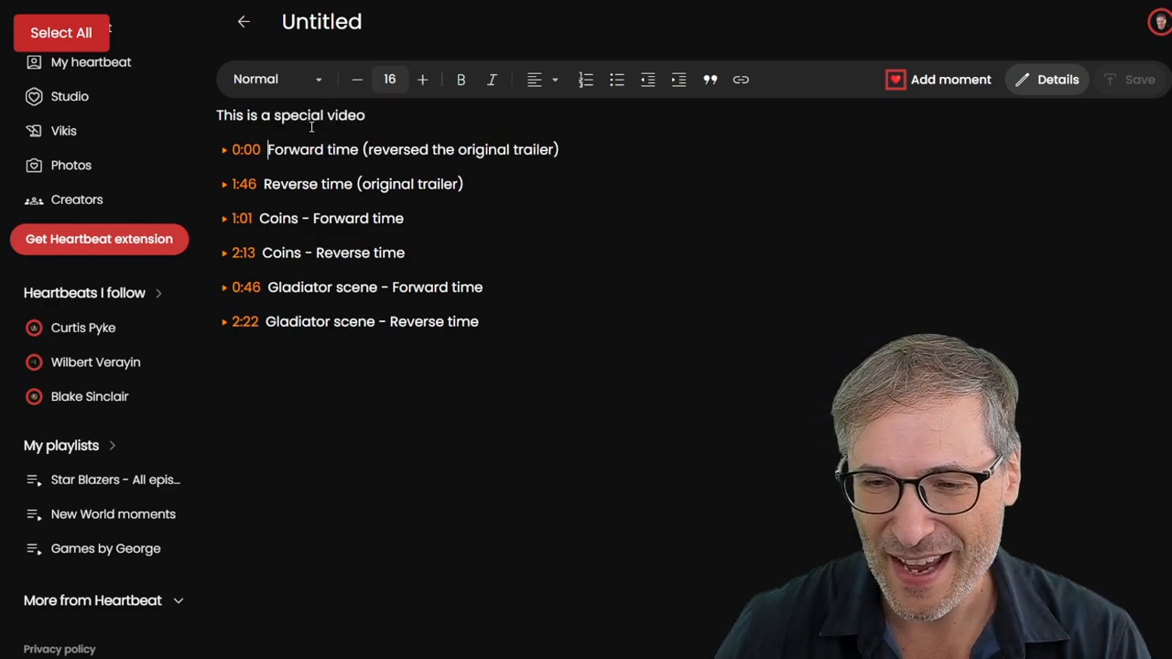
pyautogui.hotkey('ctrl', 'z')
pyautogui.press('BackSpace')
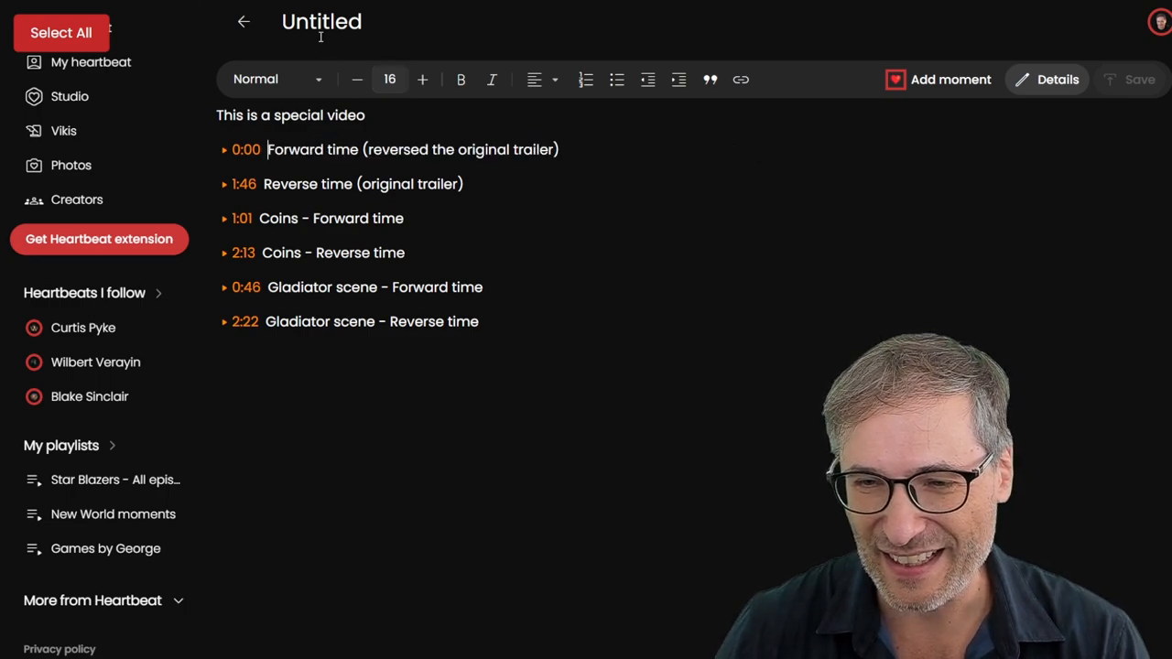
pyautogui.hotkey('ctrl', 'v')
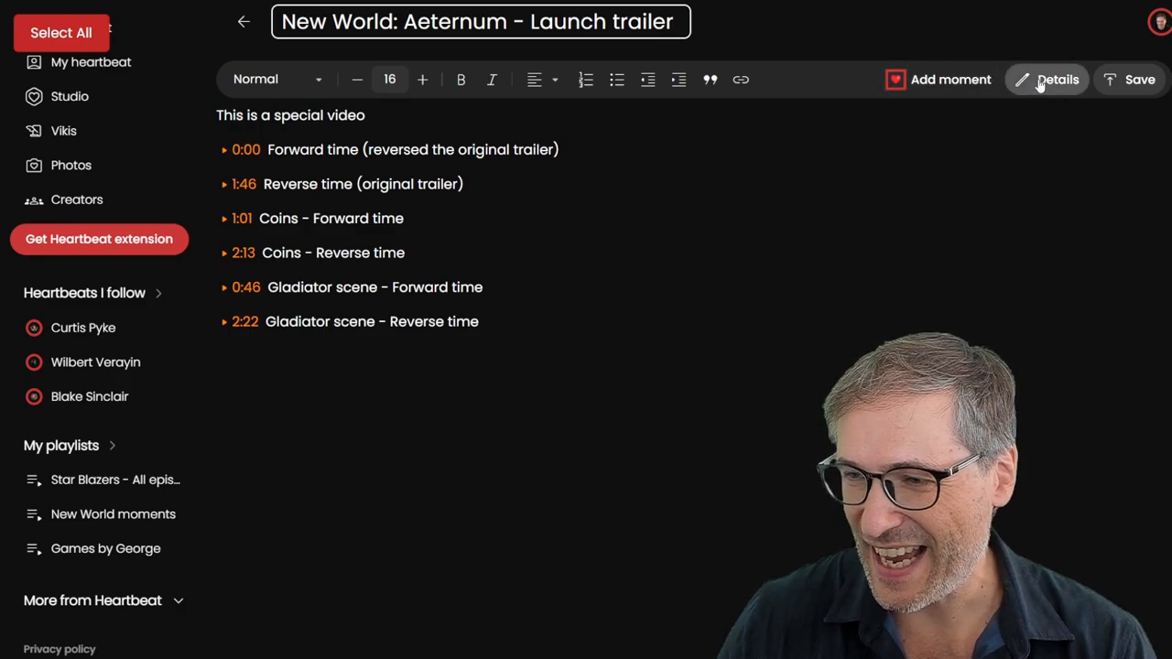
pyautogui.click(1132, 78)
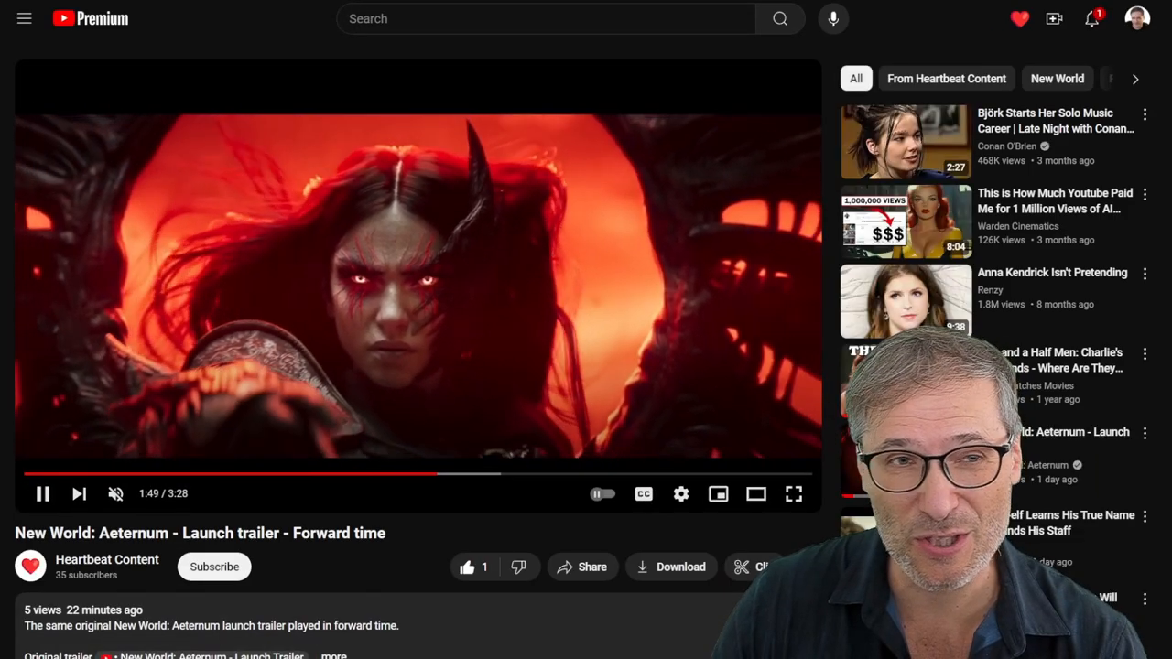
# Pause the trailer at 1:50 and navigate to the Thumbs thumbnail site.
pyautogui.press('space')
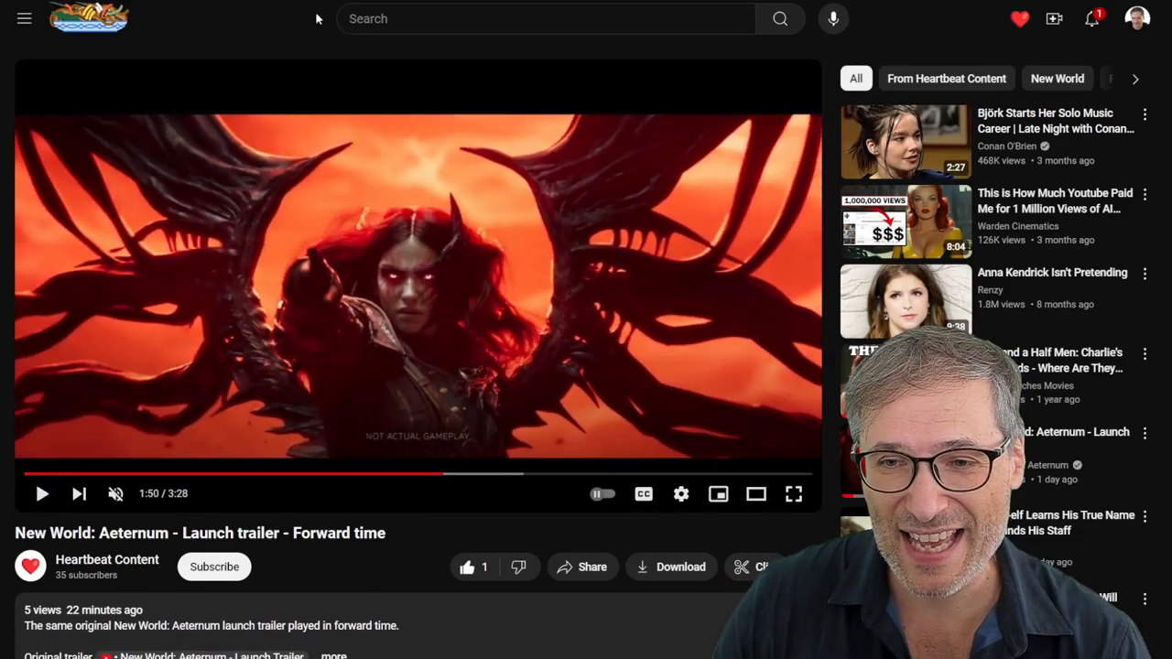
pyautogui.hotkey('ctrl', 'l')
pyautogui.write('thum')
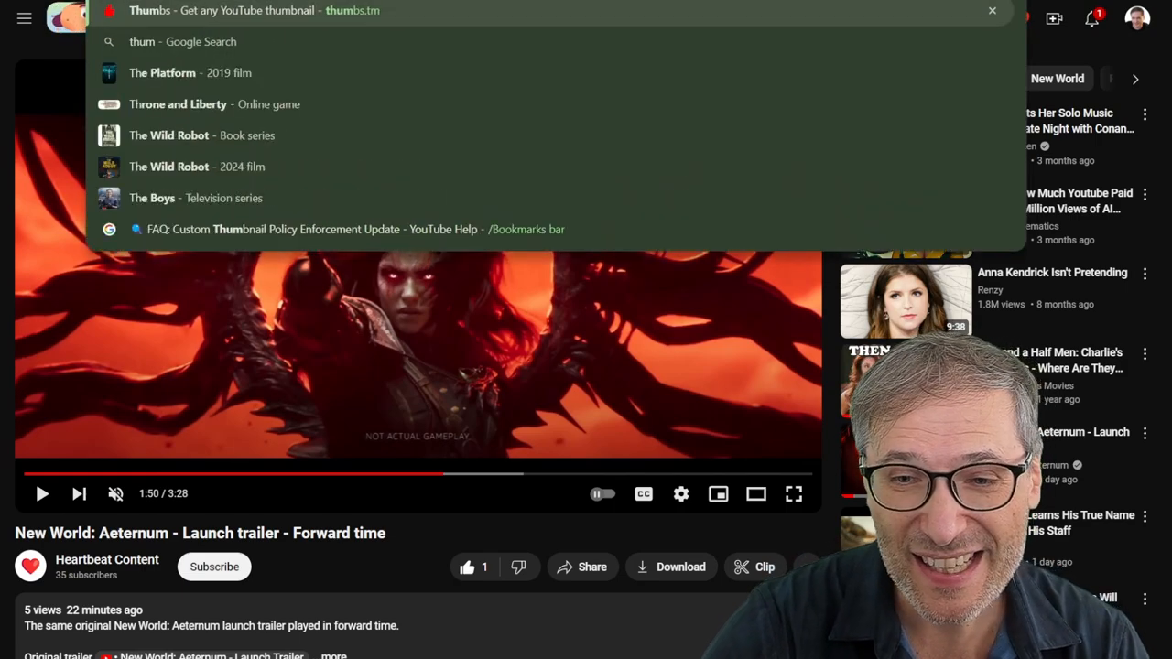
pyautogui.write('bs.h')
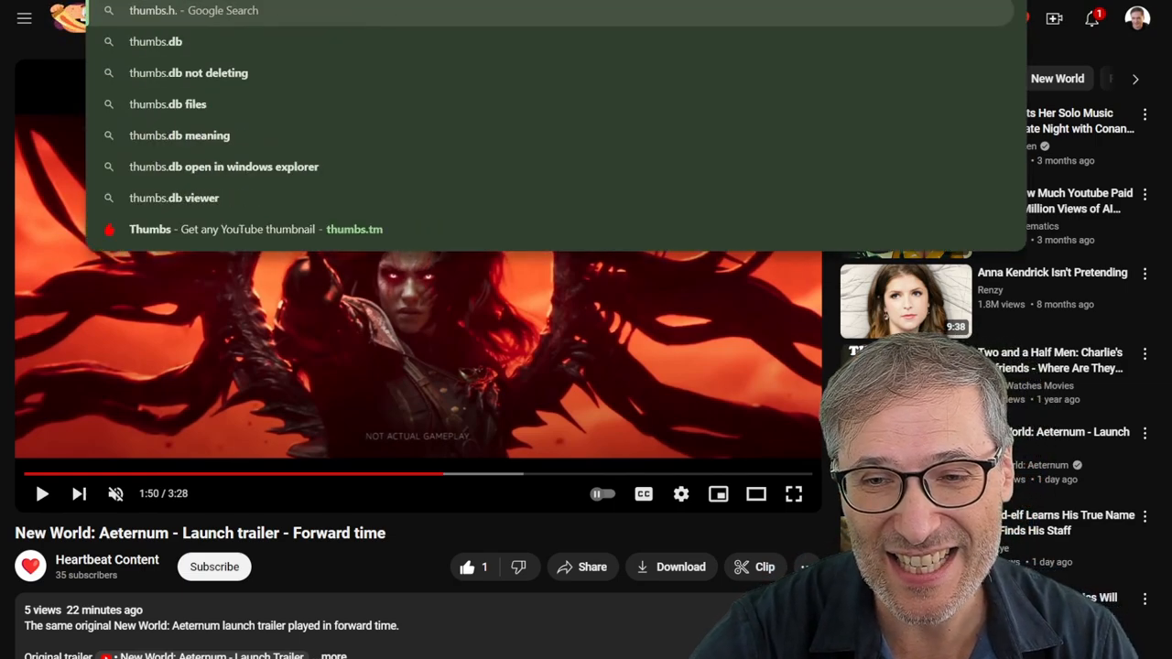
pyautogui.write('.kl')
pyautogui.press('Return')
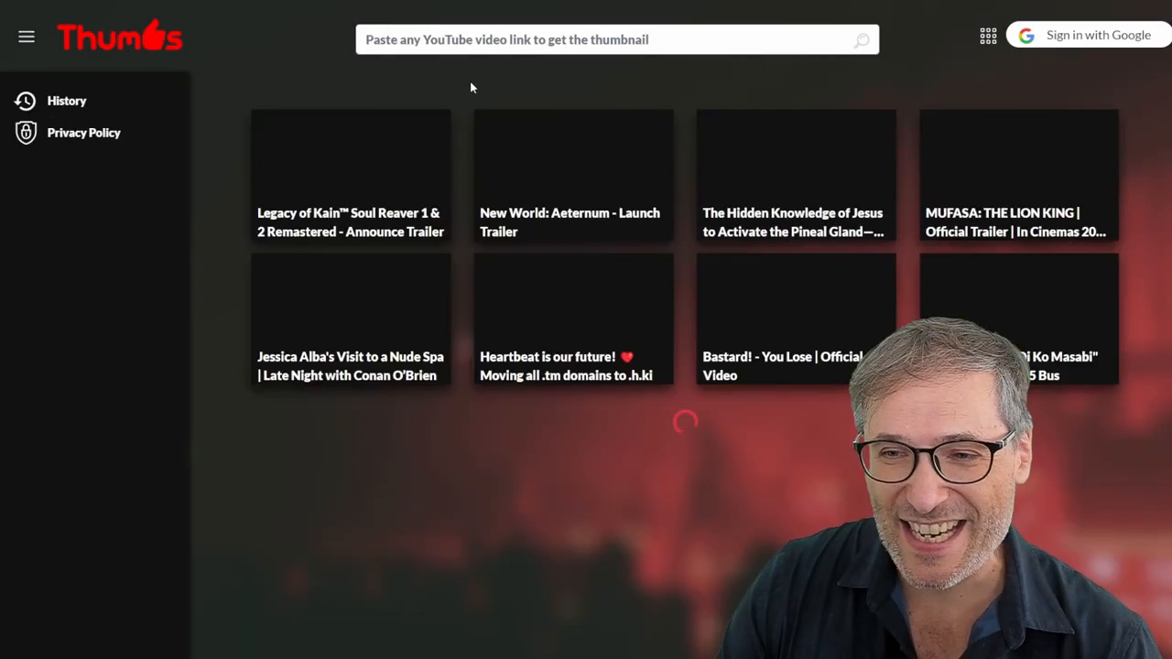
# Paste the trailer's YouTube link into Thumbs and download its full-size 1280x720 thumbnail.
pyautogui.click(460, 41)
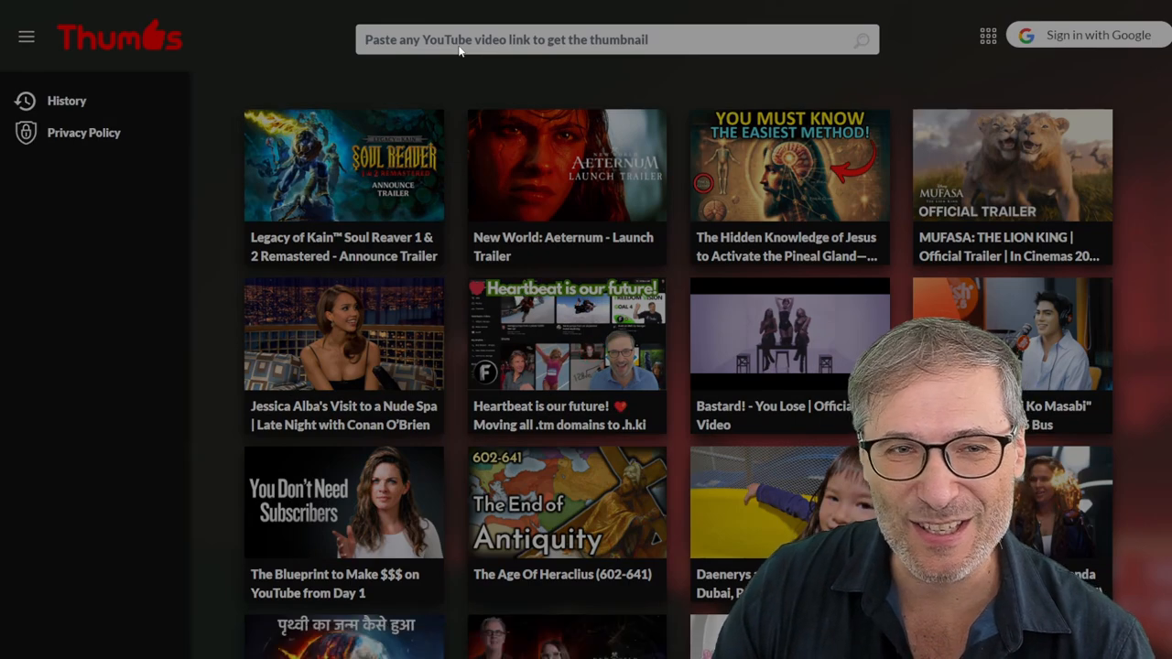
pyautogui.hotkey('ctrl', 'v')
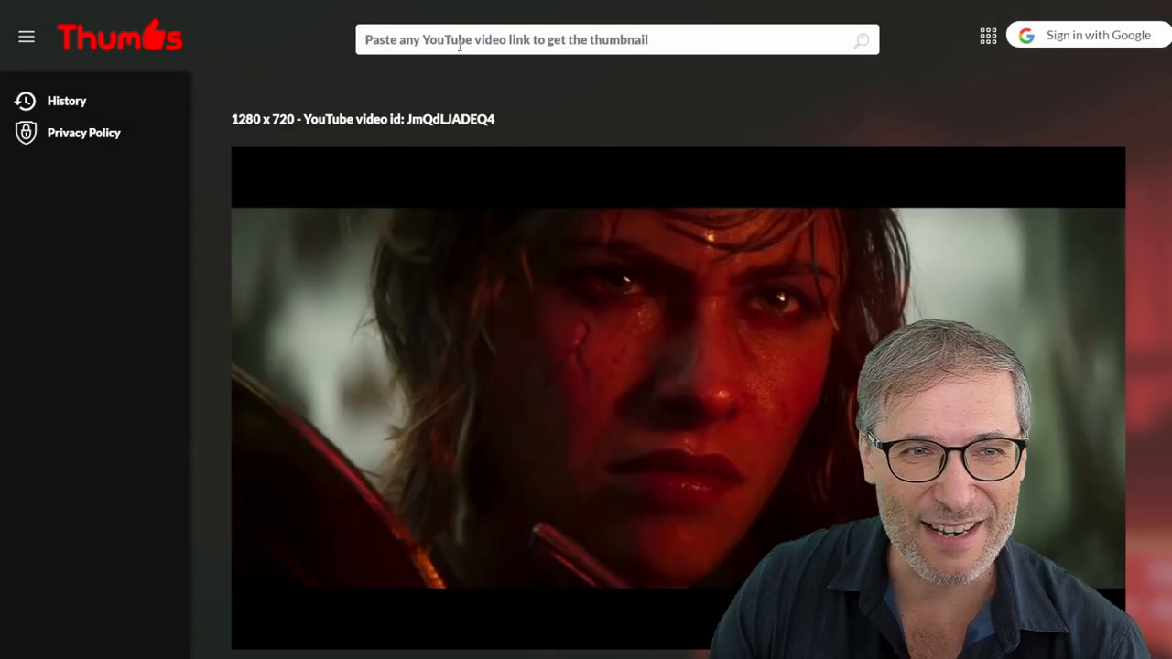
pyautogui.scroll(-5, 609, 340)
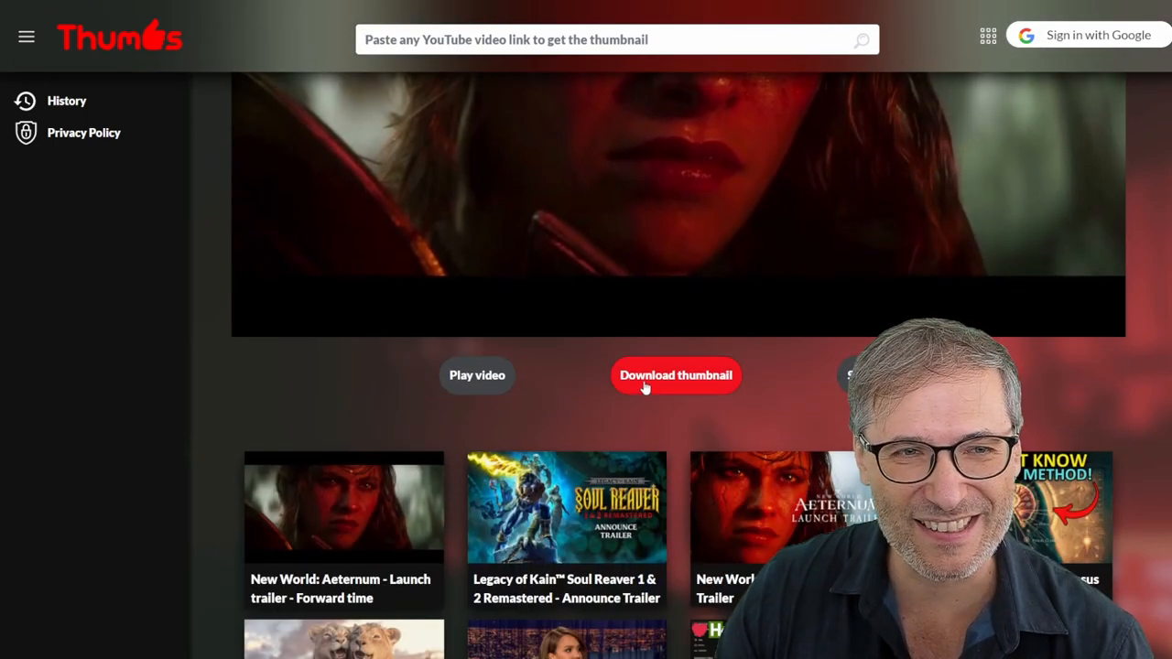
pyautogui.click(644, 387)
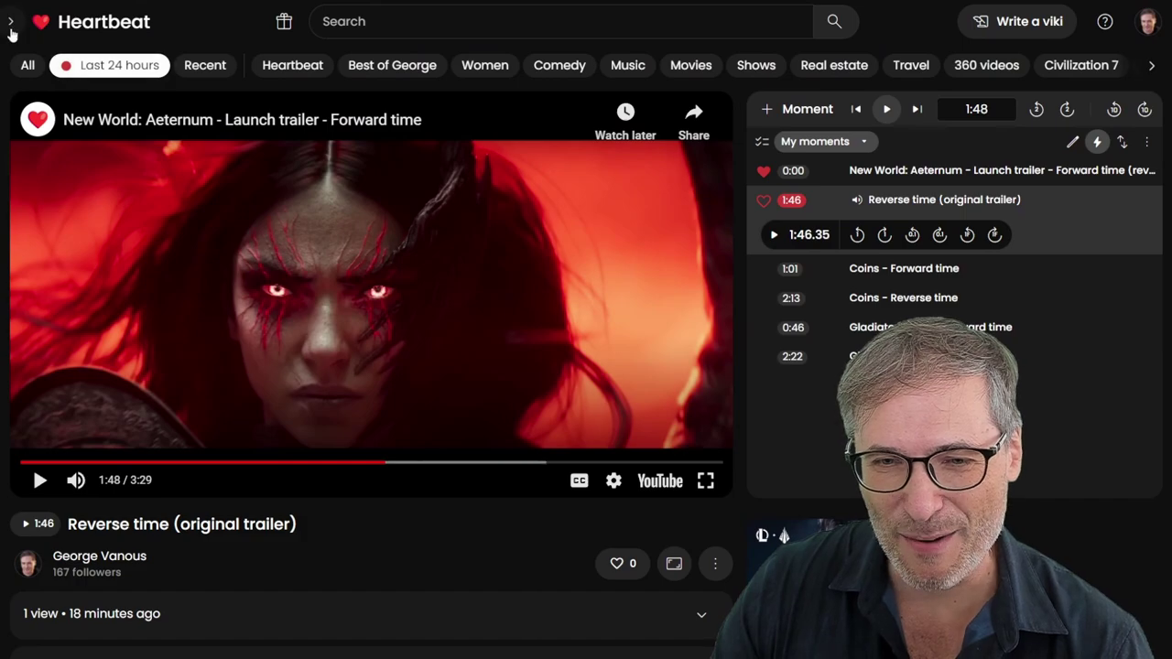
# From the Vikis list, open the New World: Aeternum – Launch trailer viki for editing.
pyautogui.click(11, 21)
pyautogui.click(63, 130)
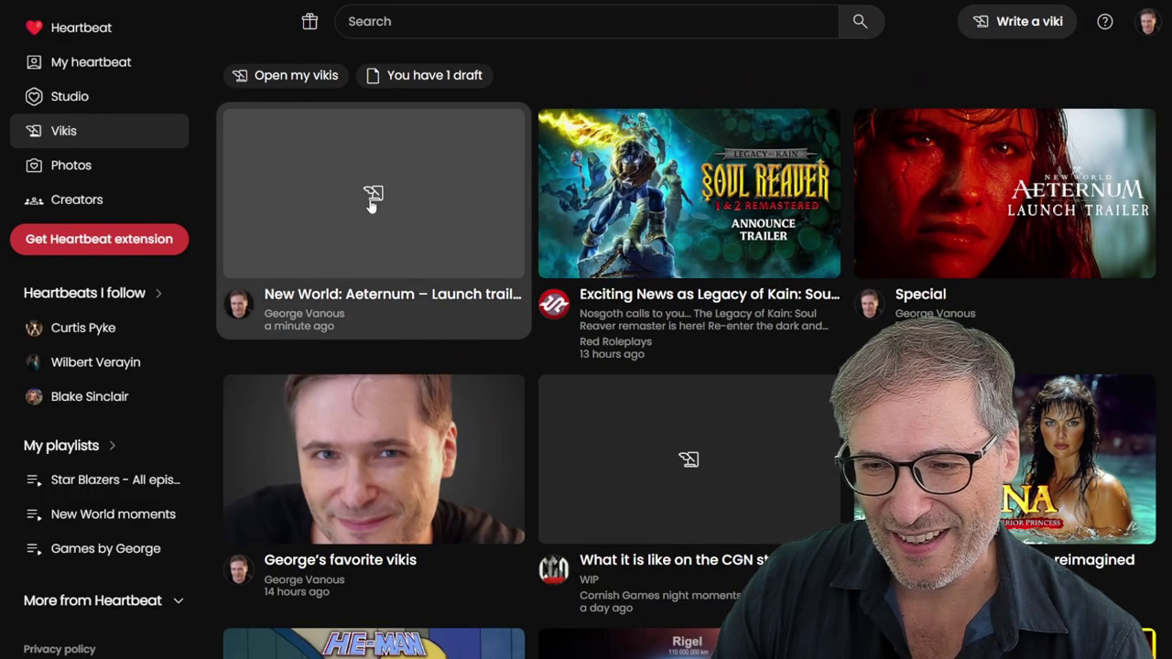
pyautogui.click(372, 199)
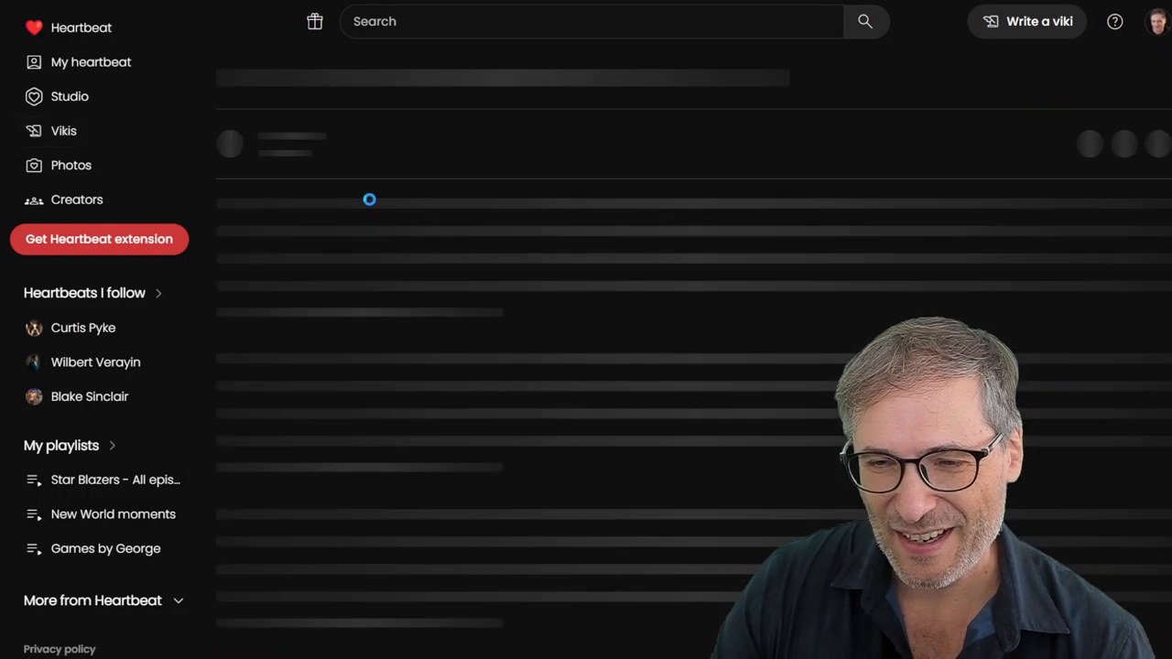
pyautogui.click(734, 79)
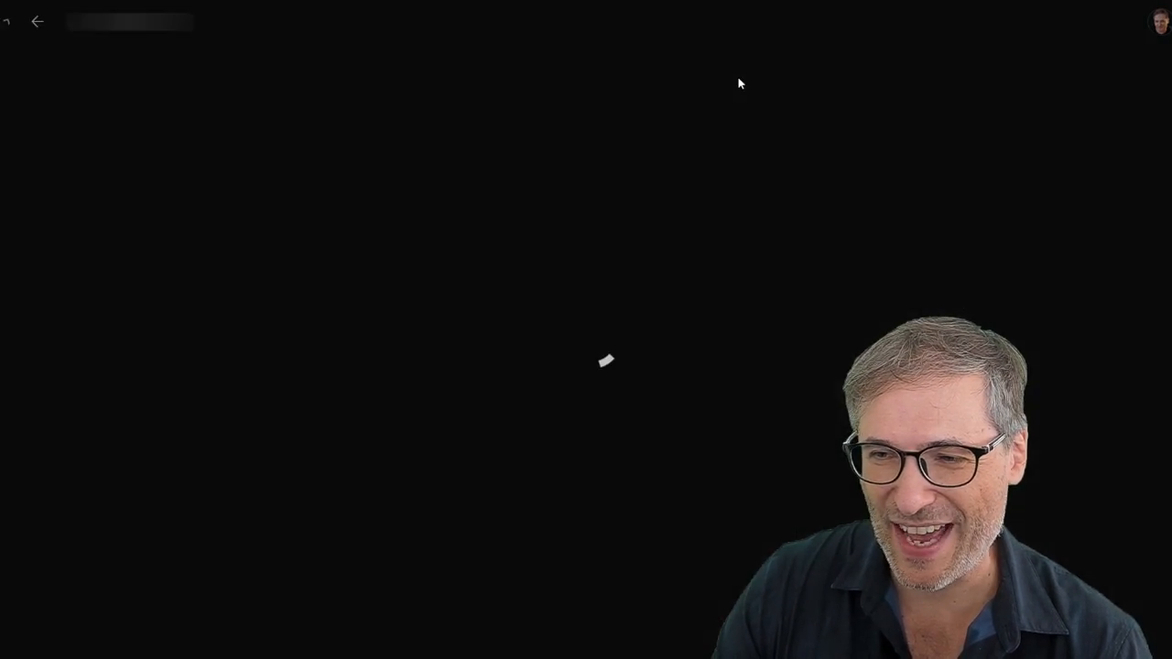
# In Details, upload the downloaded forward-time trailer .jpg as the thumbnail and save the viki.
pyautogui.click(1042, 82)
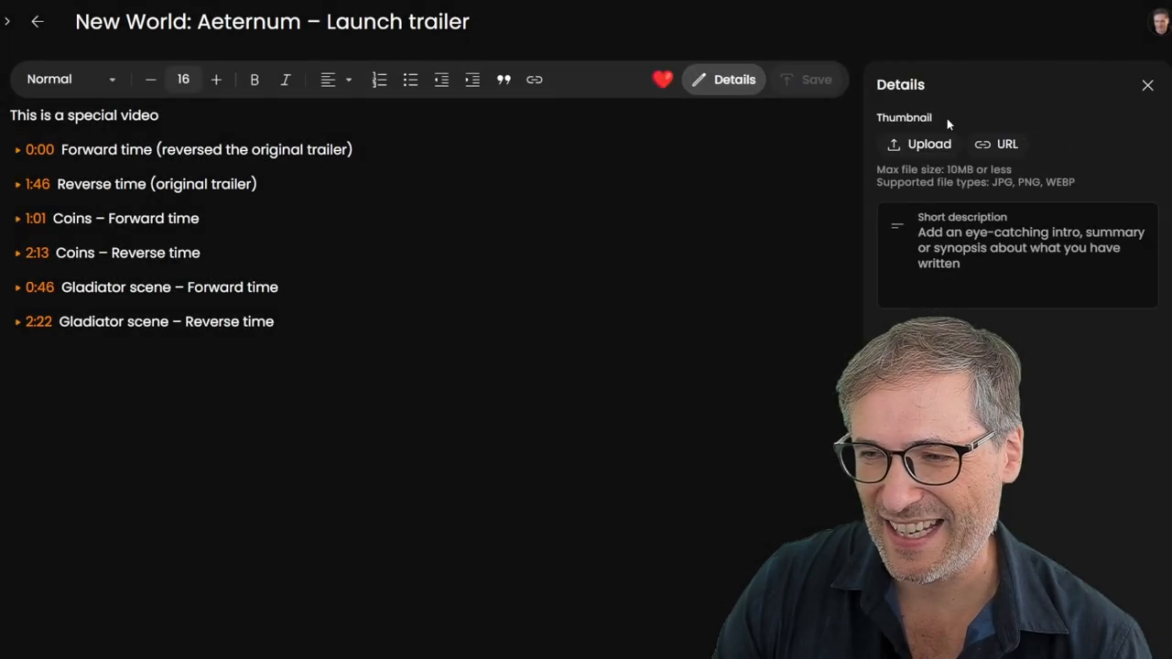
pyautogui.click(929, 143)
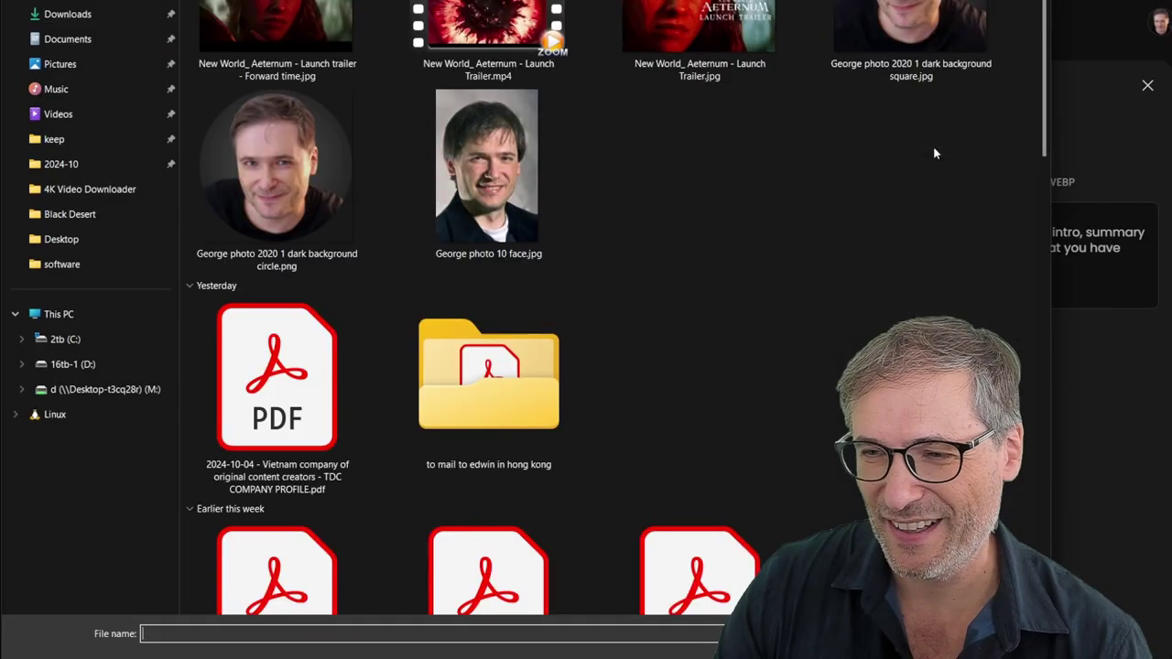
pyautogui.doubleClick(281, 23)
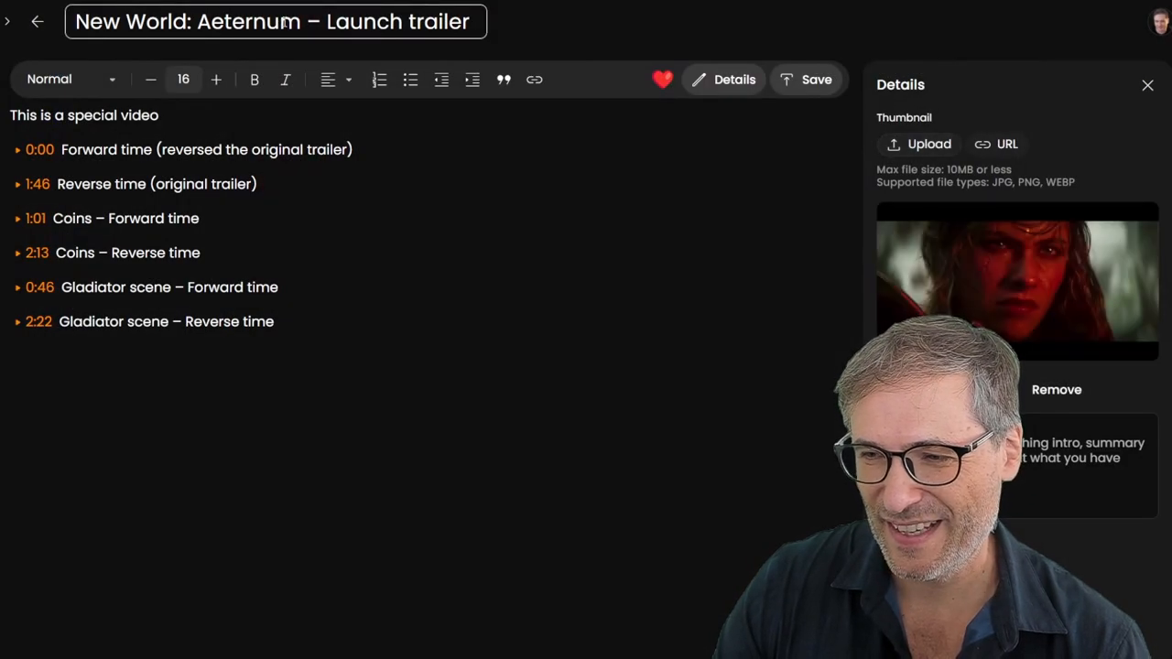
pyautogui.click(789, 80)
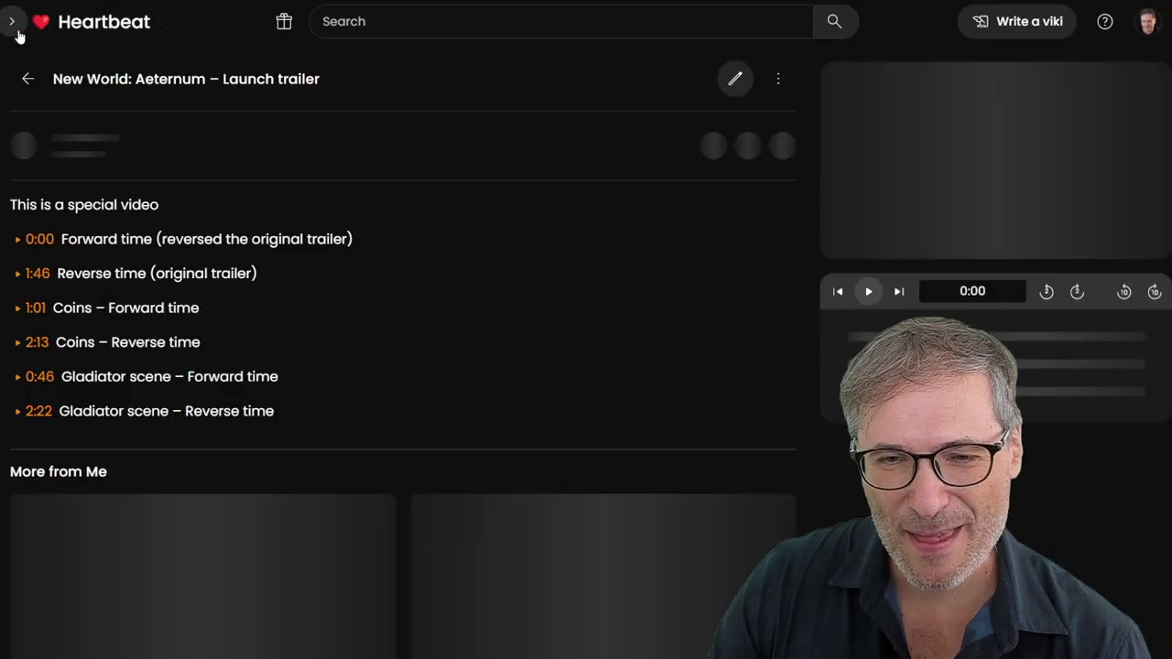
# Open the New World: Aeternum – Launch trailer viki from the Vikis list with the sidebar collapsed.
pyautogui.click(12, 22)
pyautogui.click(65, 130)
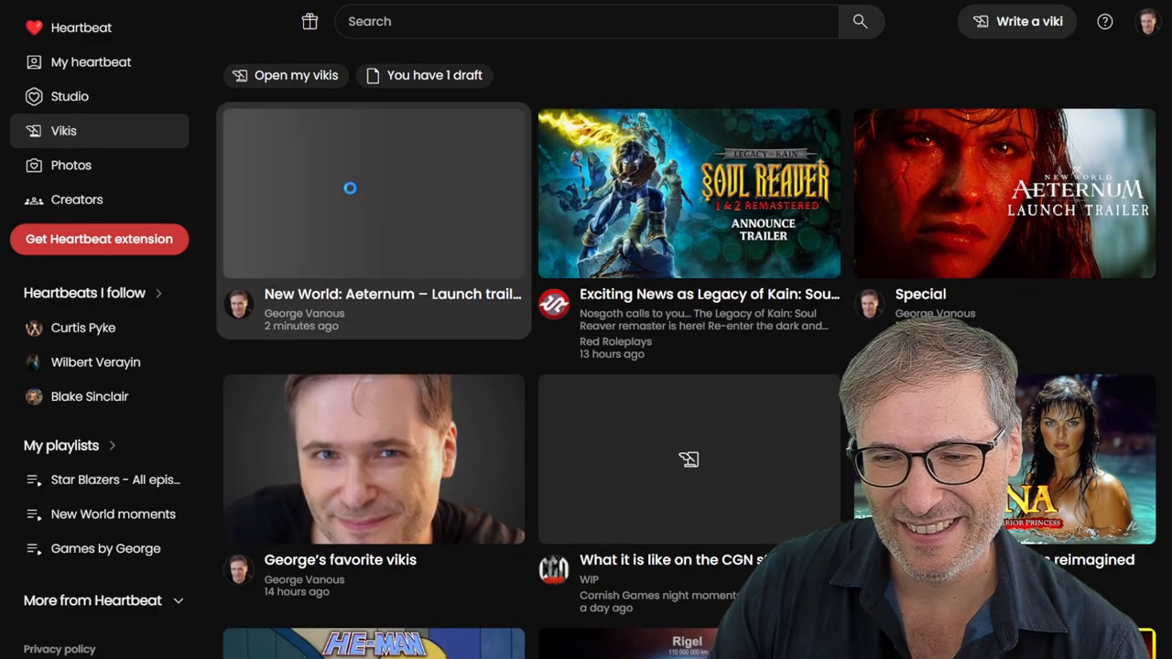
pyautogui.click(396, 212)
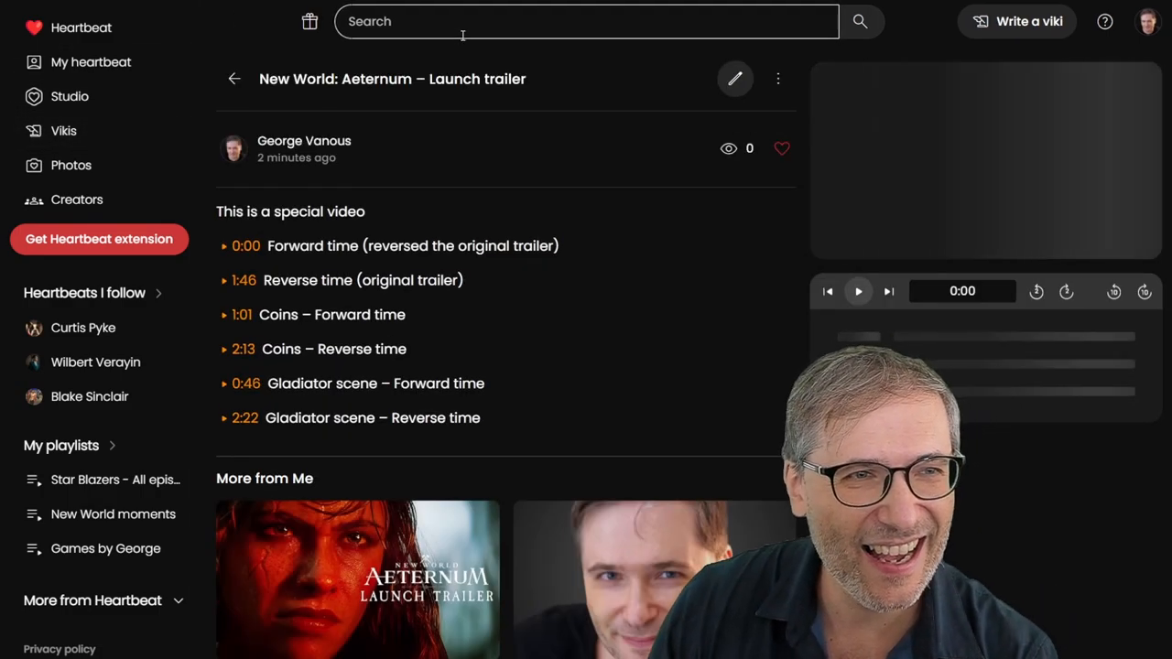
pyautogui.click(166, 30)
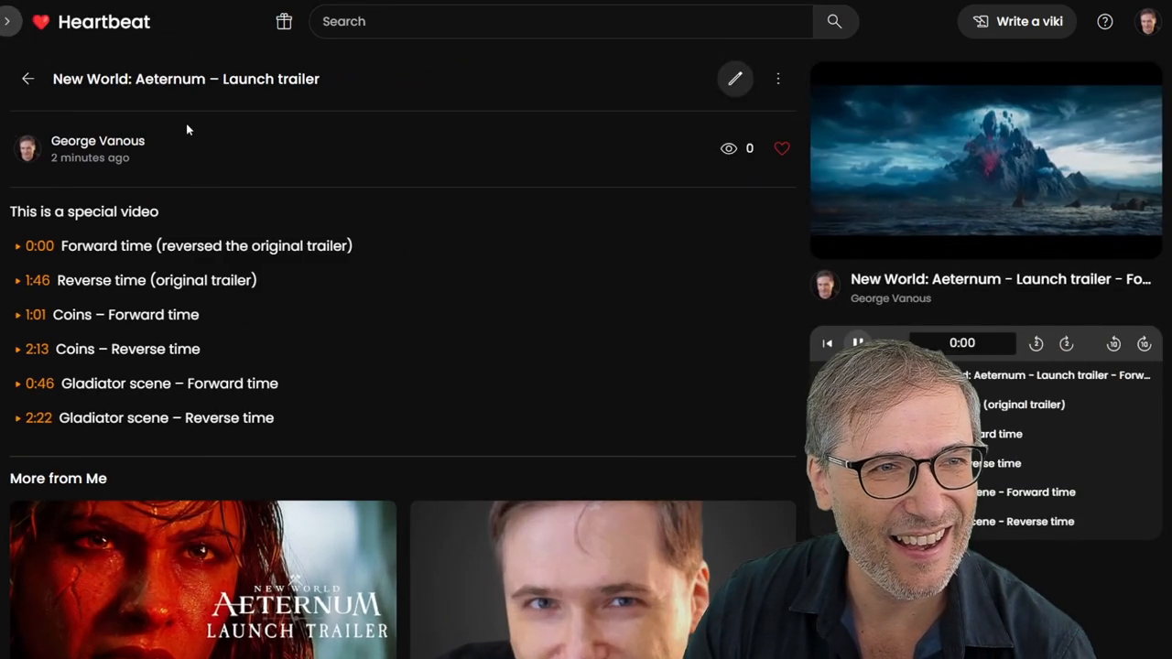
# Jump playback through each timestamp: Reverse time, Coins forward/reverse, Gladiator forward/reverse, then back to 0:00.
pyautogui.click(37, 280)
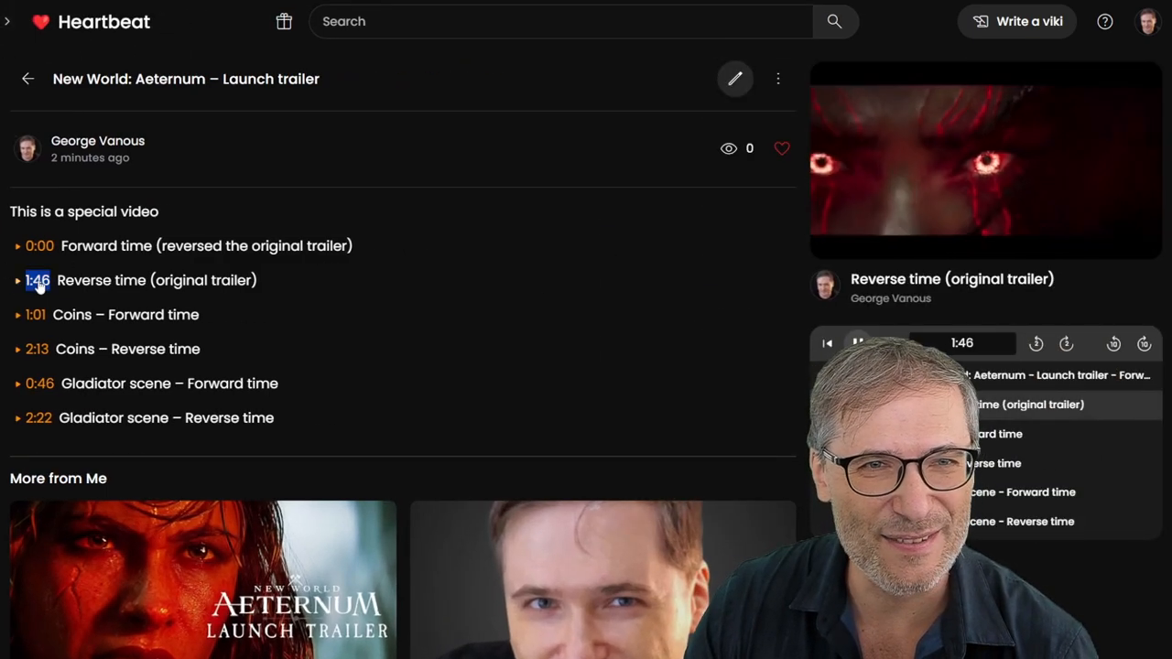
pyautogui.click(36, 314)
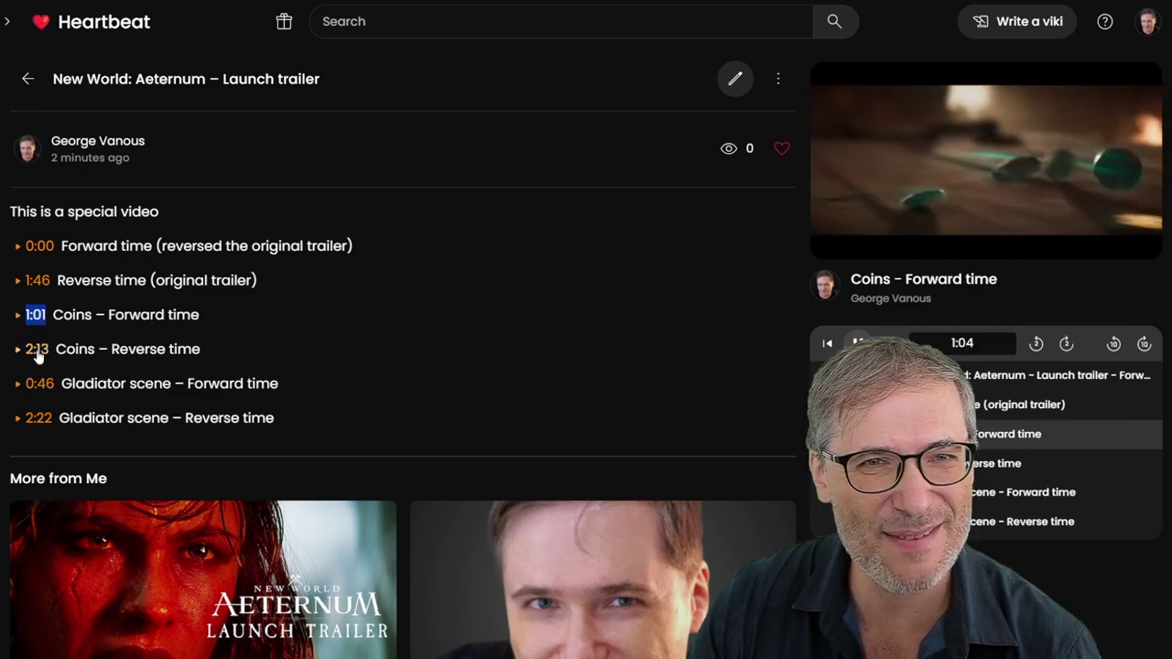
pyautogui.click(36, 349)
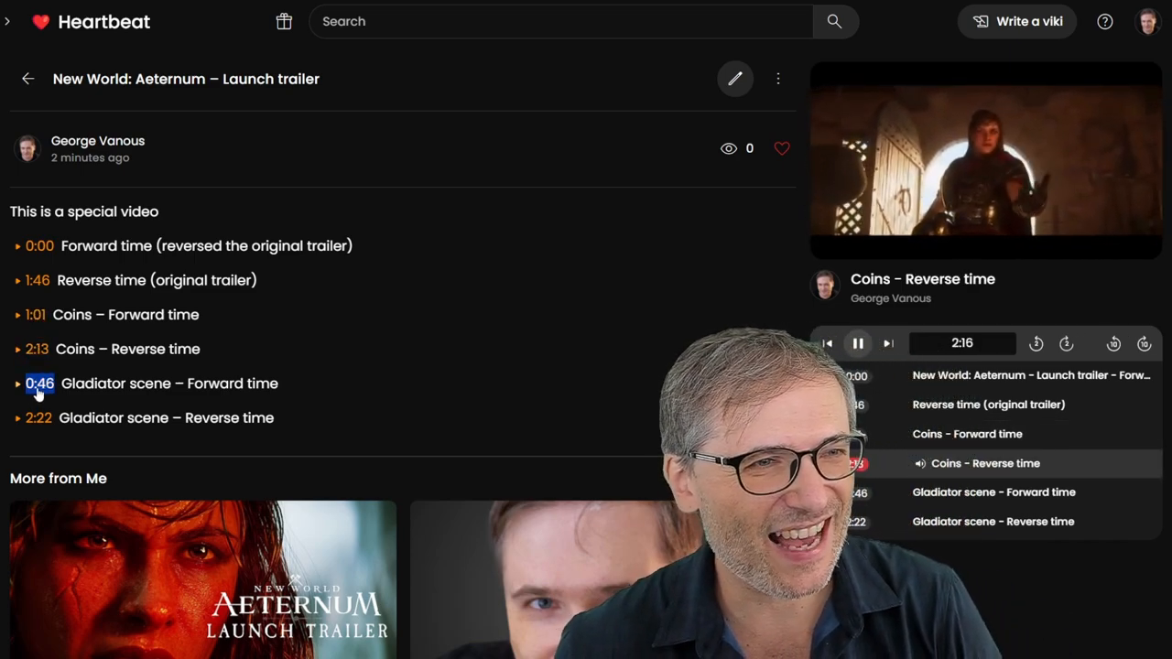
pyautogui.click(39, 383)
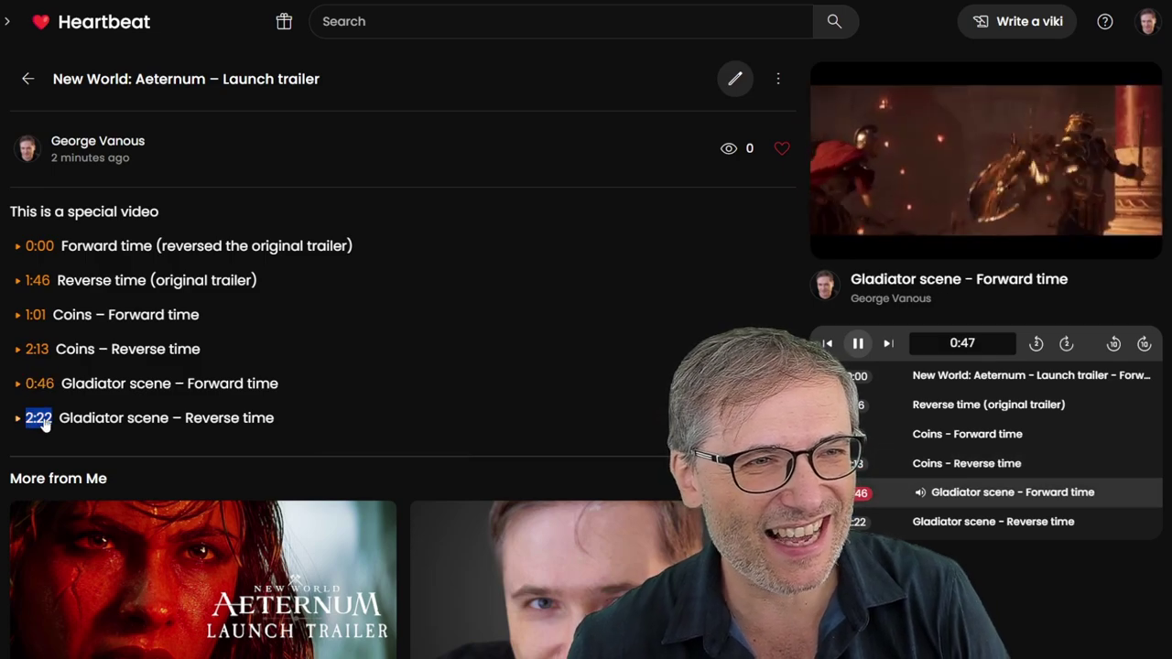
pyautogui.click(38, 417)
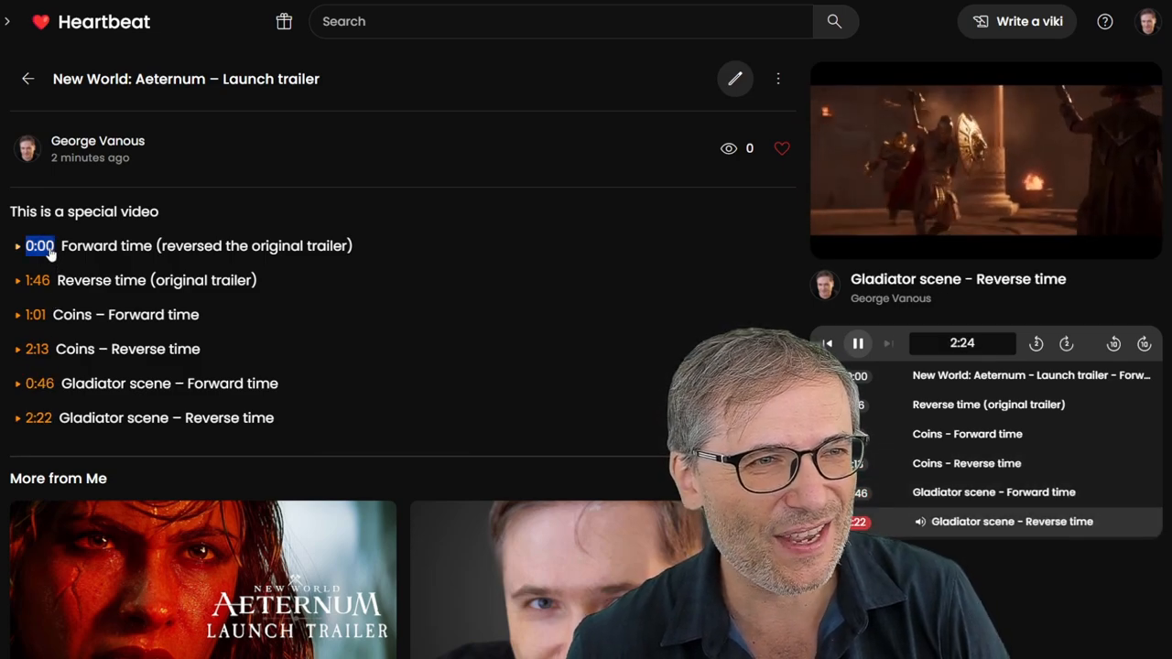
pyautogui.click(39, 245)
pyautogui.click(39, 280)
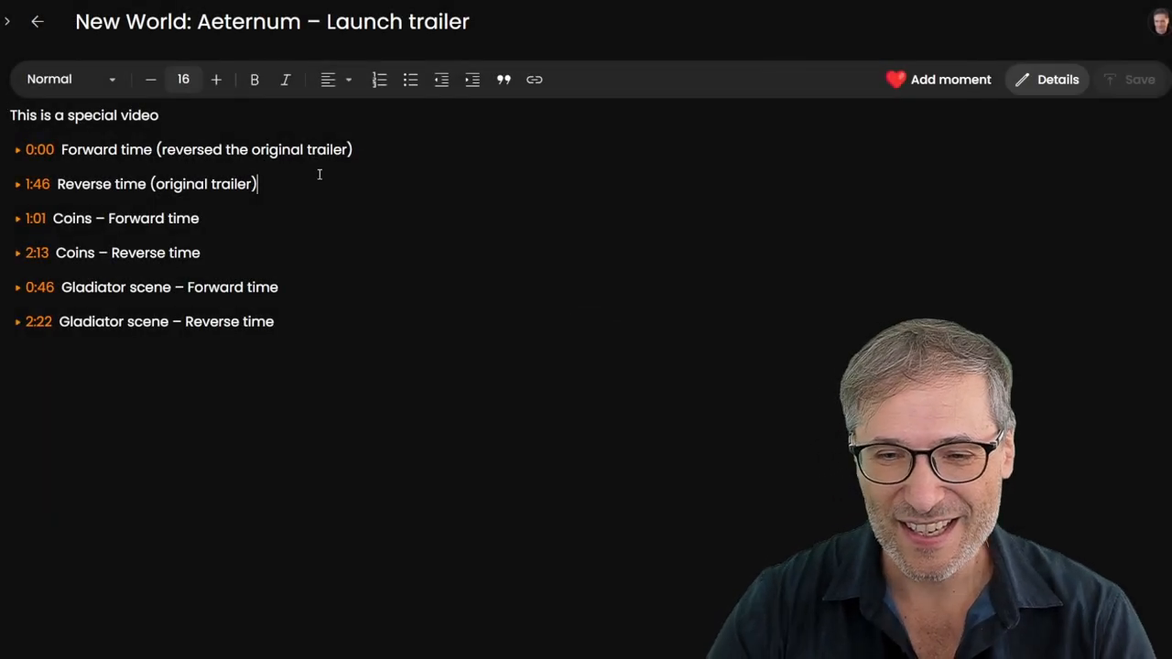
# Add 'Full trailer' and 'Scenes from the trailer' lines with spacing and make 'Scenes from the trailer' a Heading.
pyautogui.press('Return')
pyautogui.write('Full trailer')
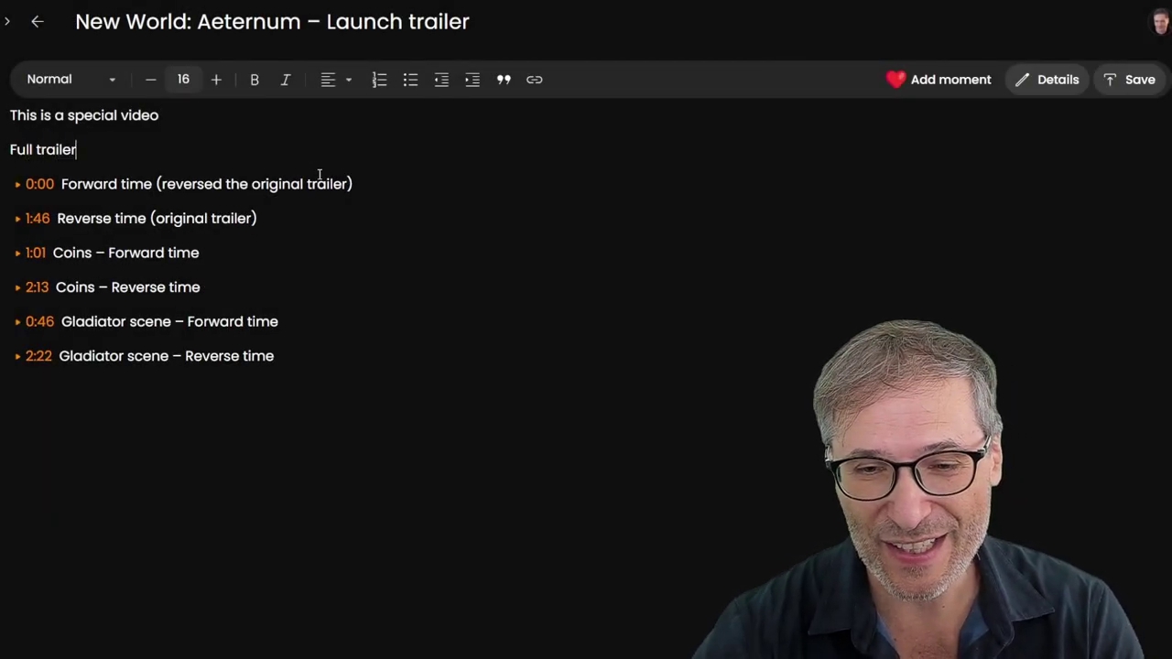
pyautogui.write('trailer')
pyautogui.press('Return')
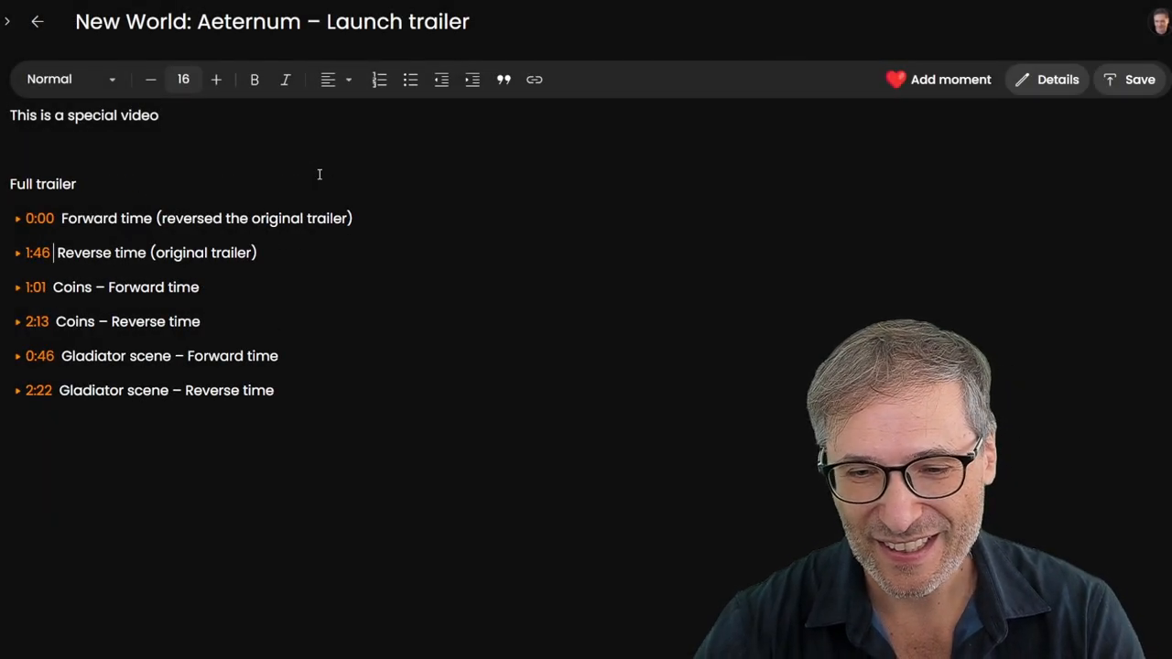
pyautogui.press('Return')
pyautogui.press('Return')
pyautogui.write('Scenes from the trailer')
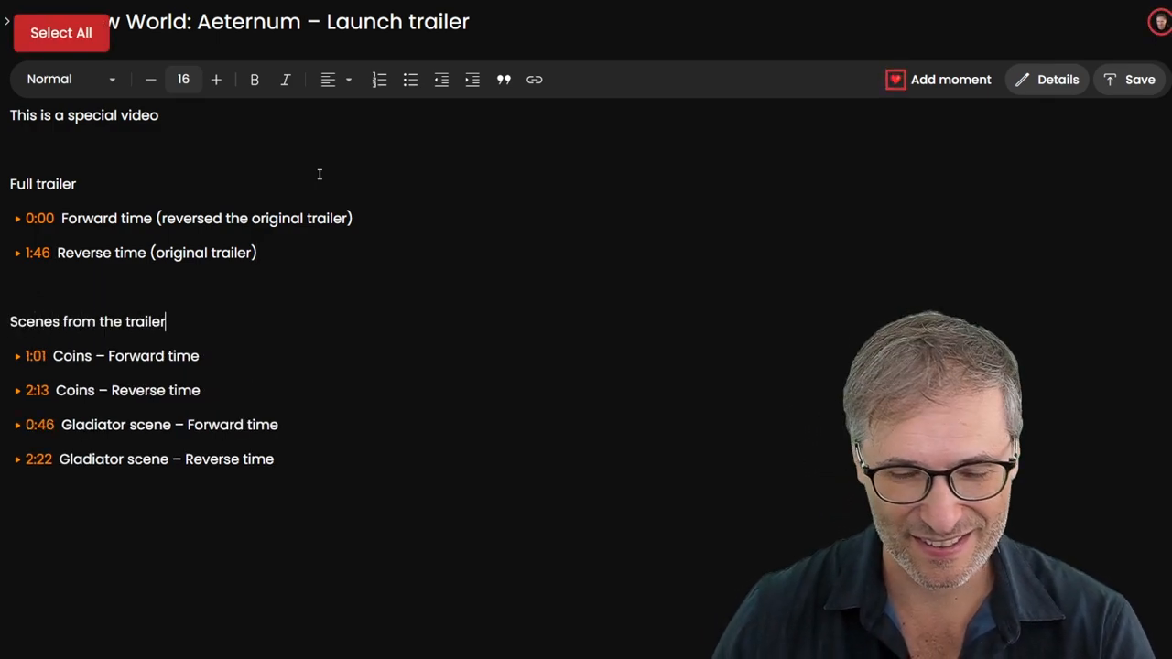
pyautogui.write('h')
pyautogui.hotkey('shift', 'Home')
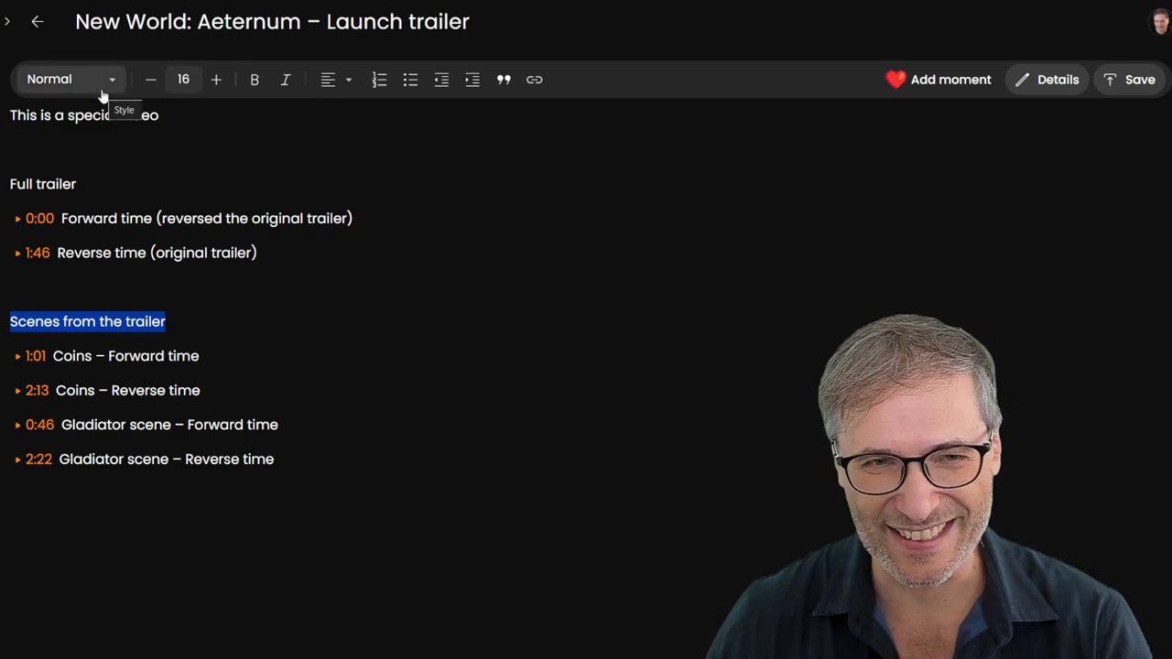
pyautogui.click(72, 79)
pyautogui.click(110, 154)
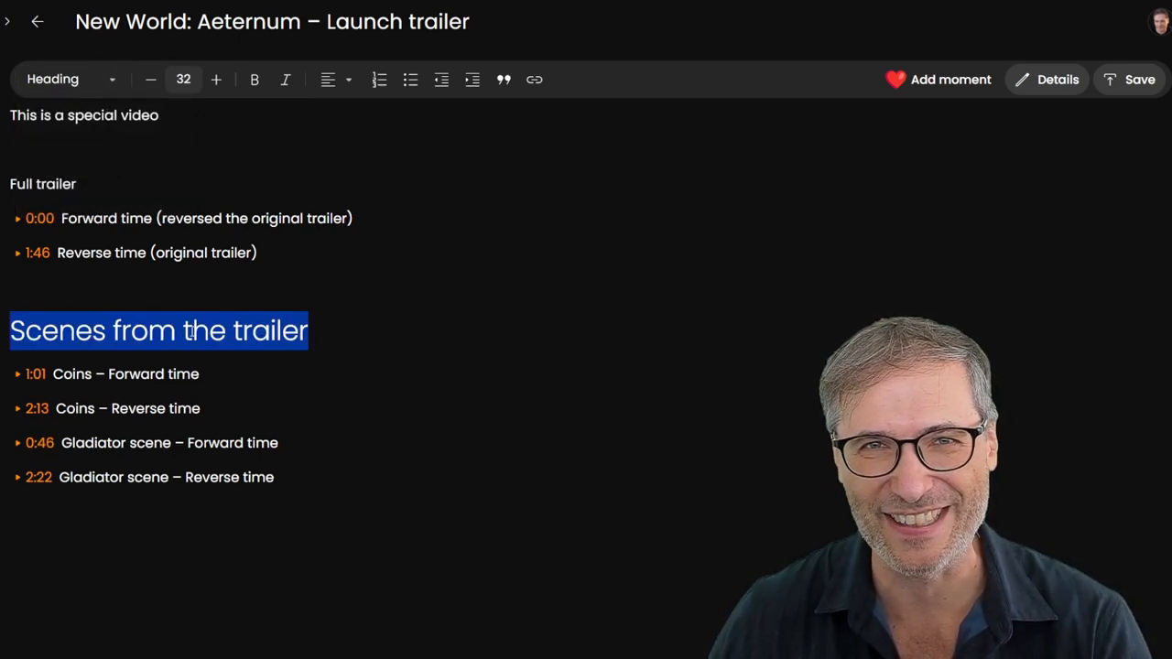
# Make 'Full trailer' a Heading too and delete the stray letter under the intro.
pyautogui.click(145, 187)
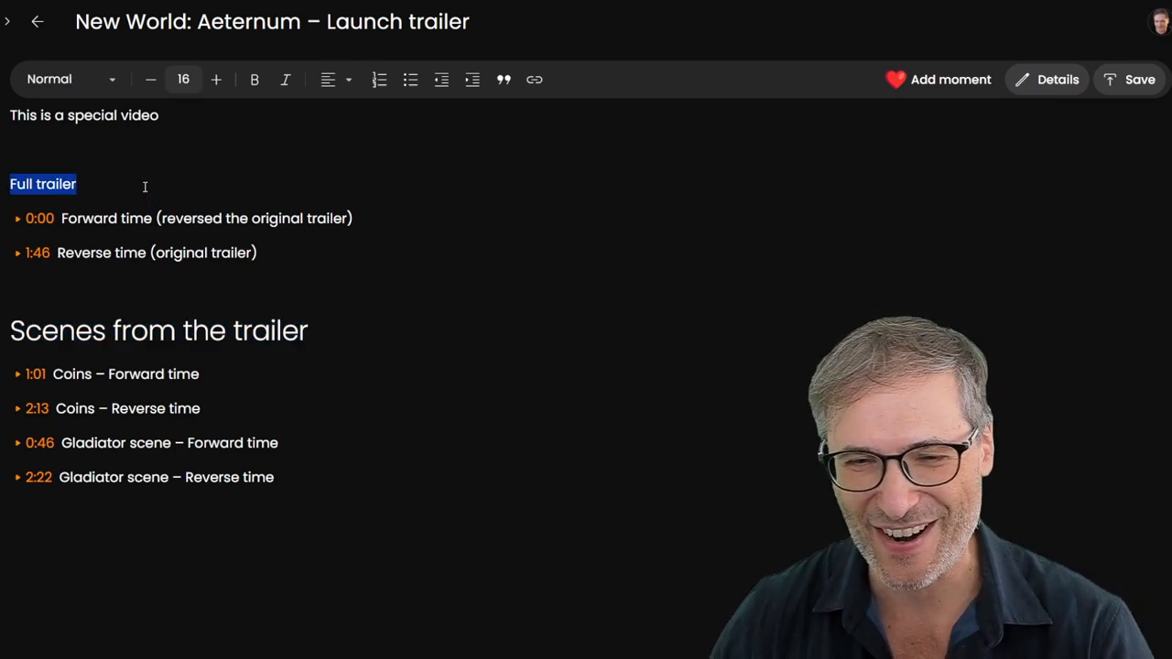
pyautogui.click(71, 79)
pyautogui.click(110, 153)
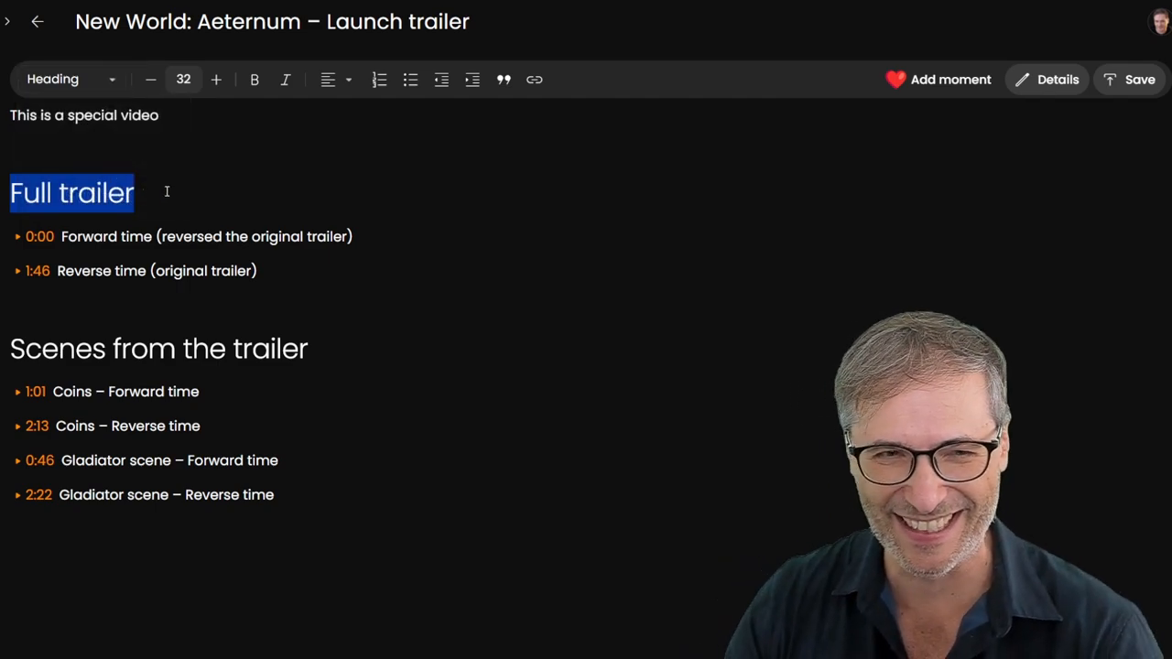
pyautogui.click(157, 158)
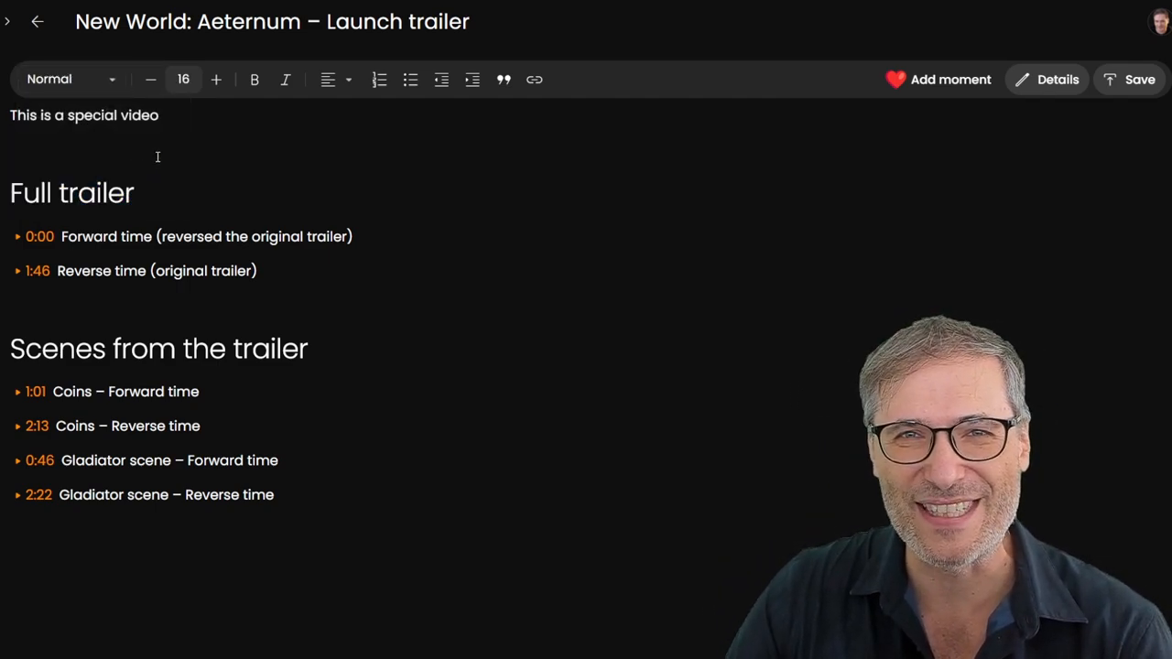
pyautogui.write('h')
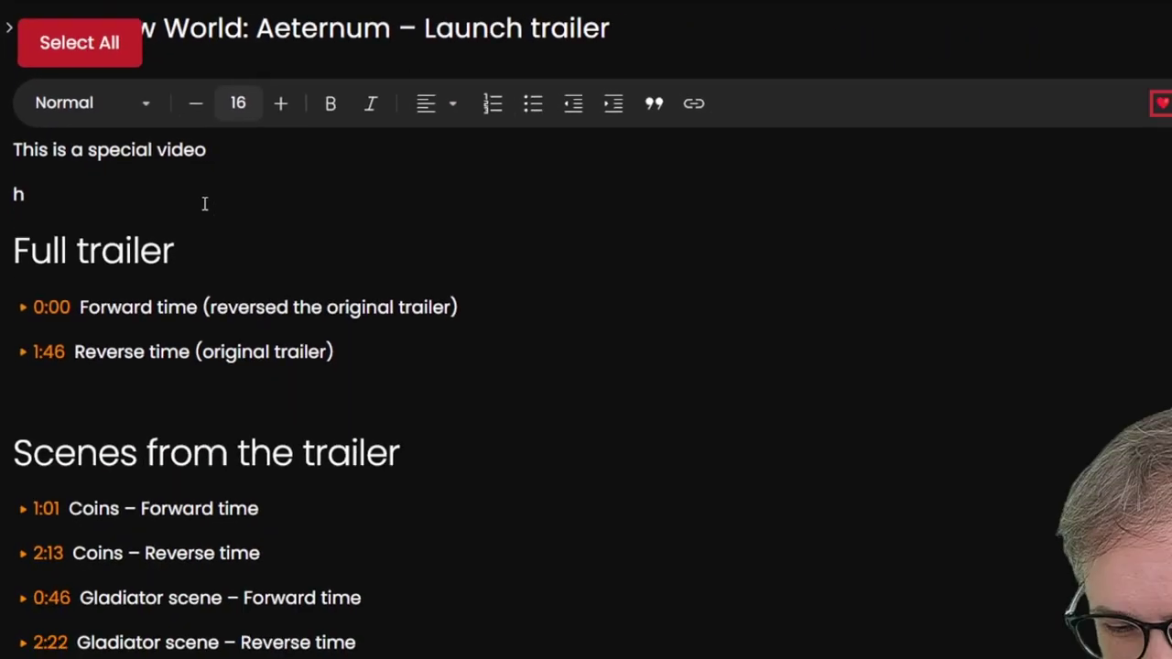
pyautogui.press('BackSpace')
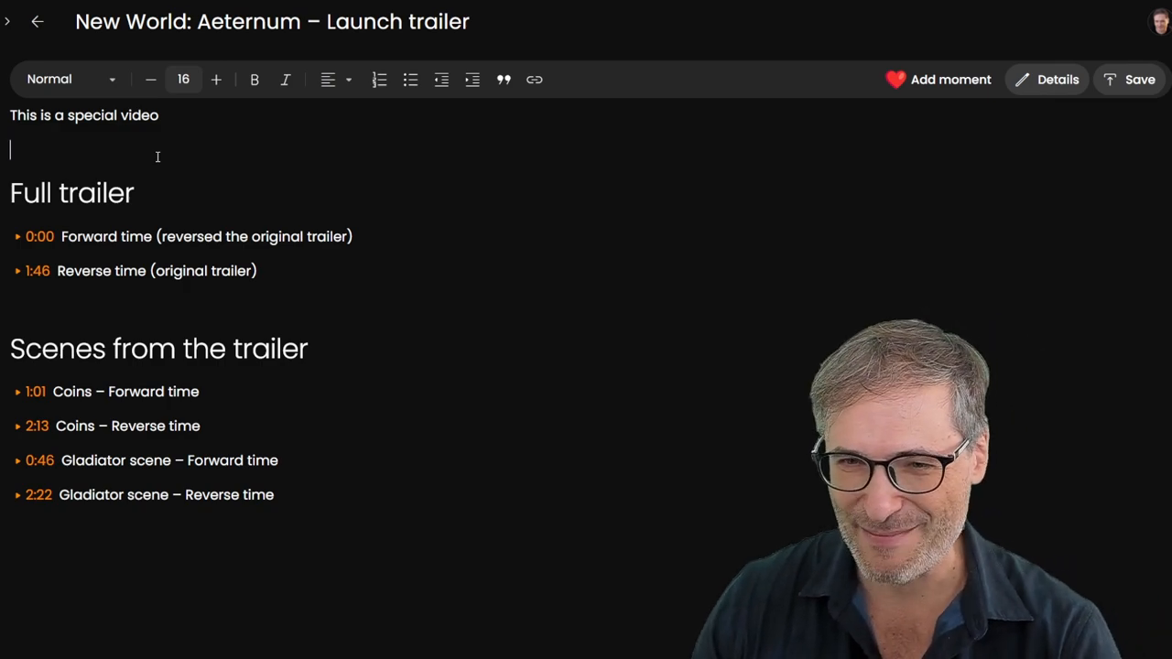
# Search Google for 'heartbeat h.ki', switch to Images and mark the HEARTBEAT IS MONETIZED tile.
pyautogui.hotkey('ctrl', 't')
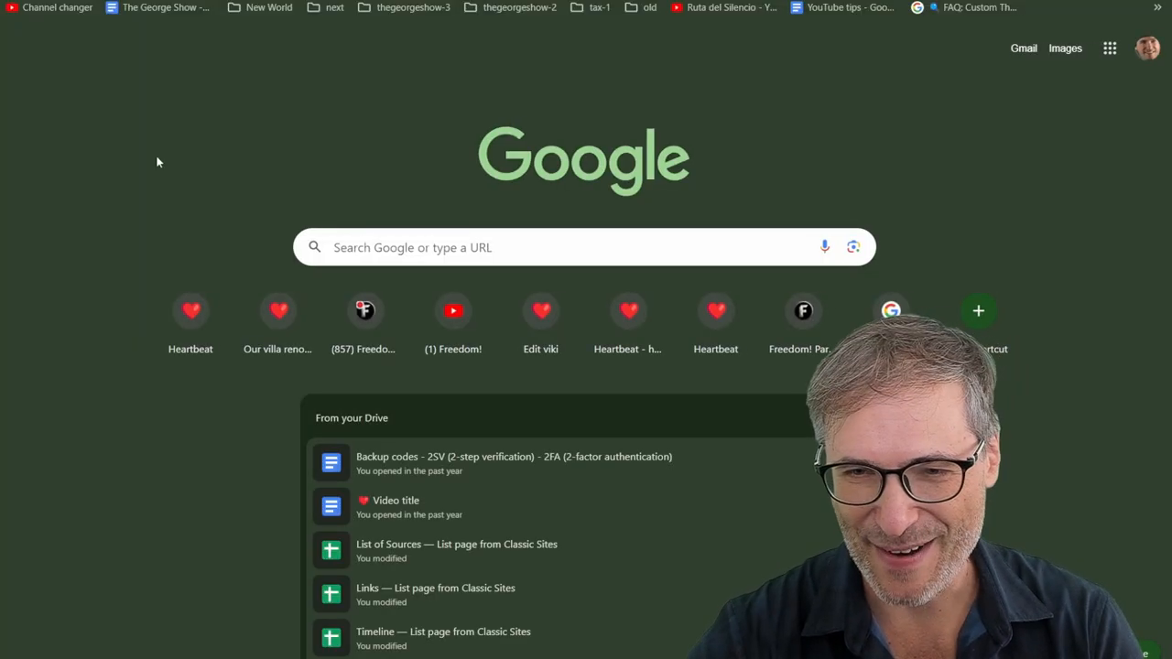
pyautogui.write('hearrtbea')
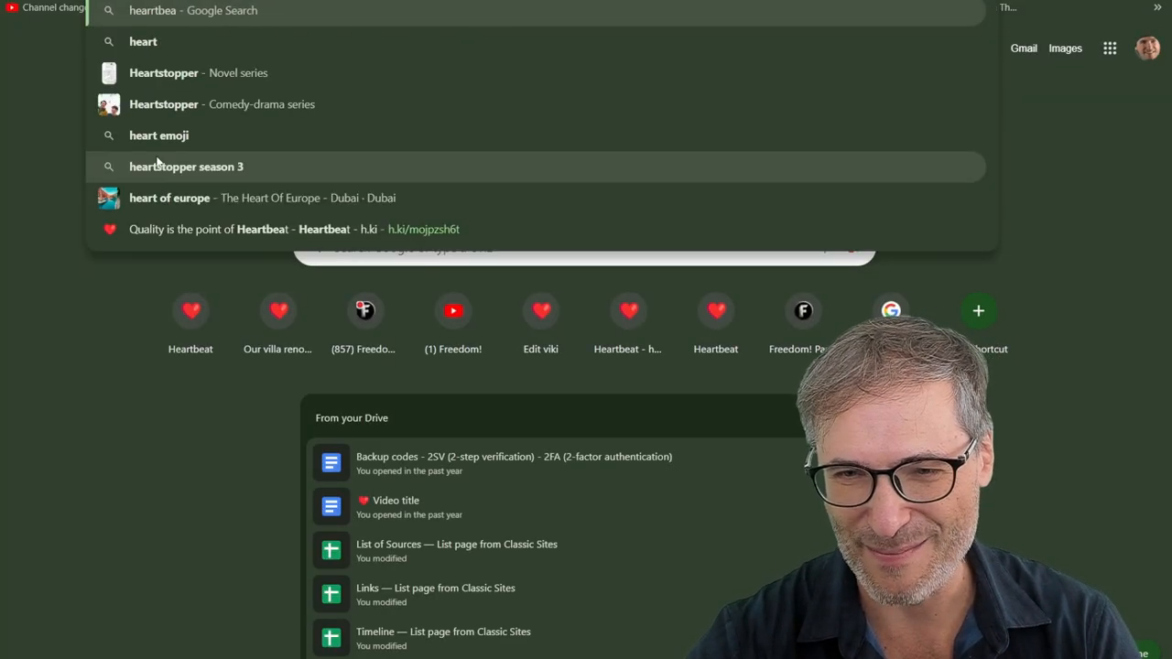
pyautogui.press('BackSpace')
pyautogui.press('BackSpace')
pyautogui.press('BackSpace')
pyautogui.press('BackSpace')
pyautogui.press('BackSpace')
pyautogui.write('tbeat h.ki')
pyautogui.press('Return')
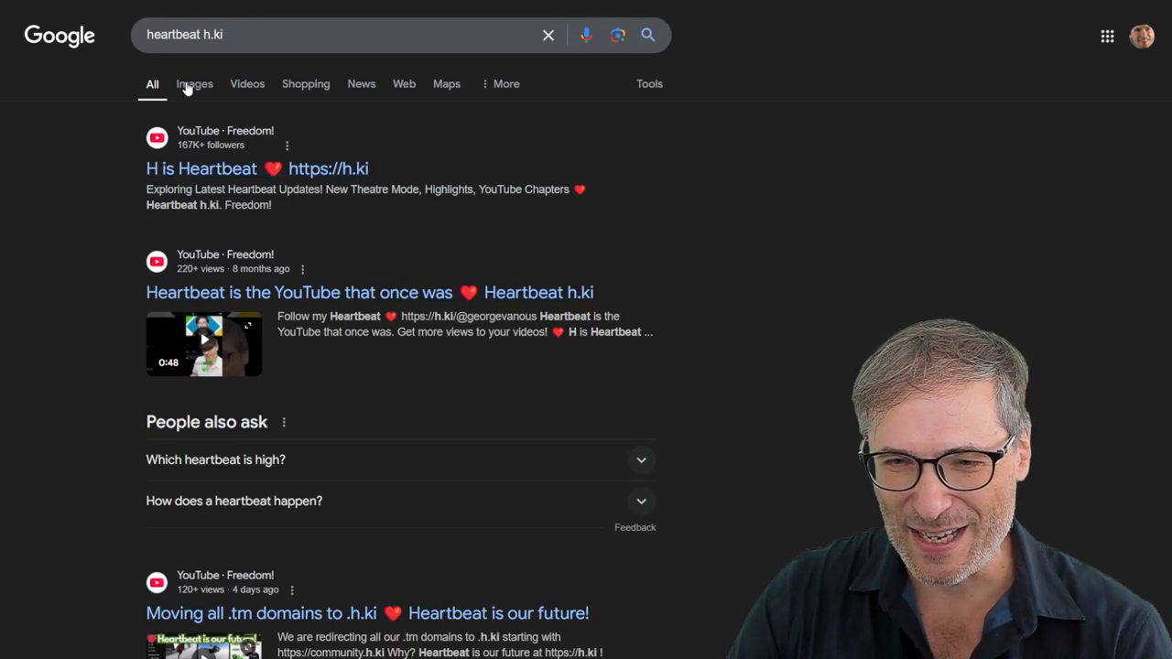
pyautogui.click(194, 83)
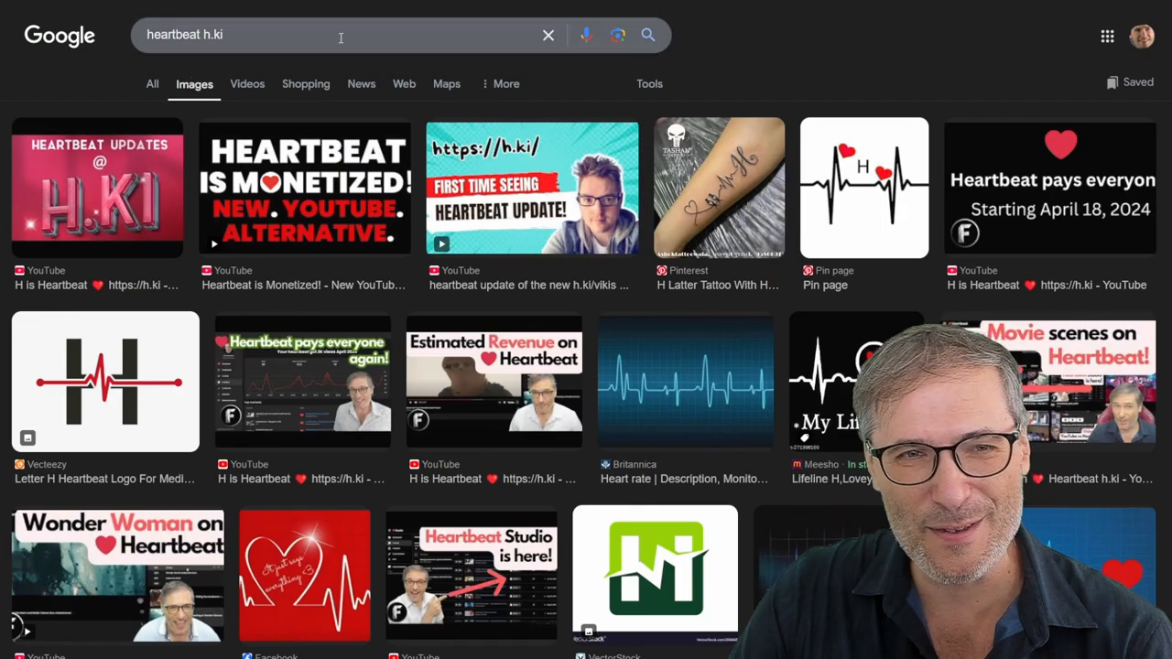
pyautogui.click(53, 27)
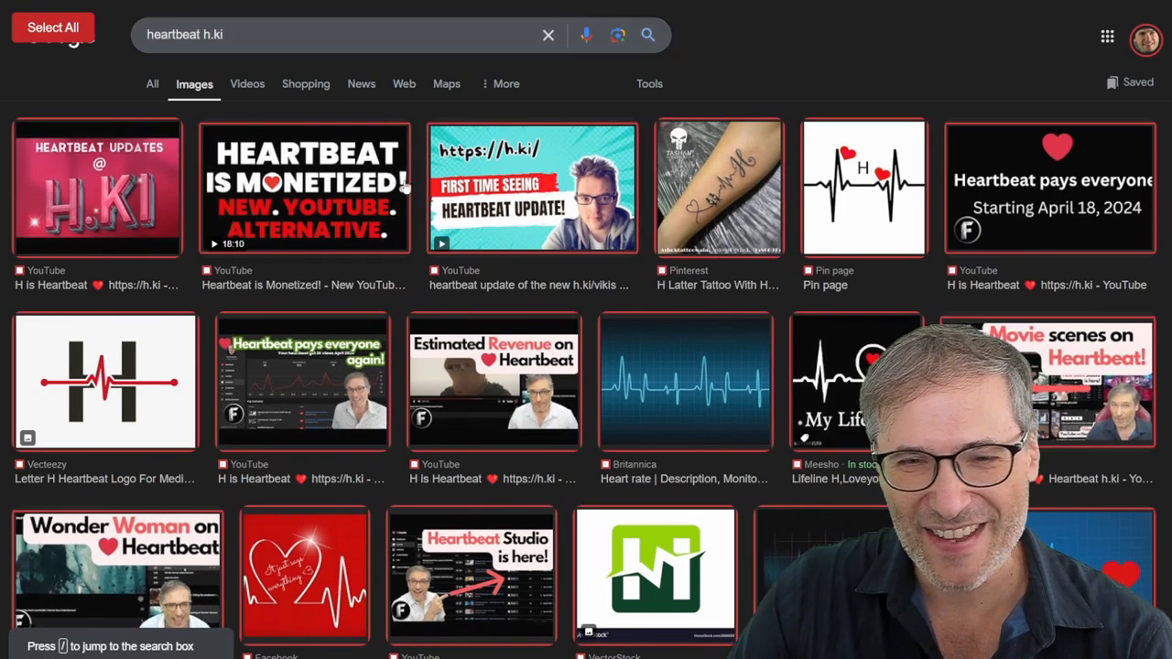
pyautogui.click(348, 208)
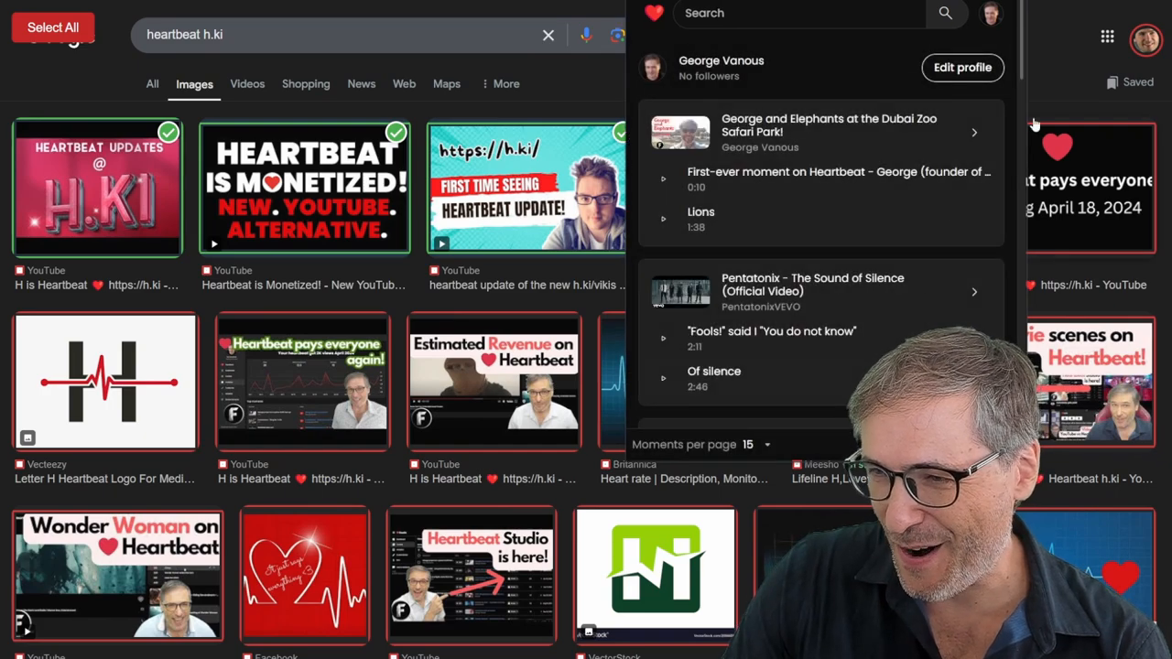
pyautogui.click(1034, 105)
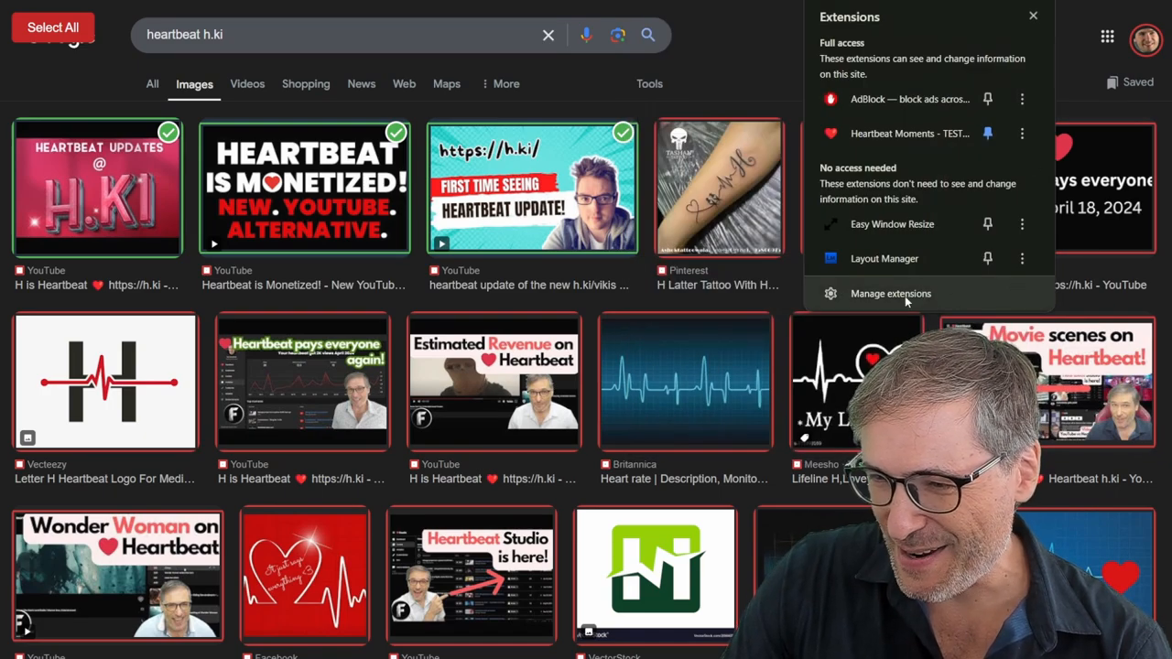
# Open Manage extensions and select the Heartbeat Moments - TESTING 2.70.8 card title.
pyautogui.click(905, 296)
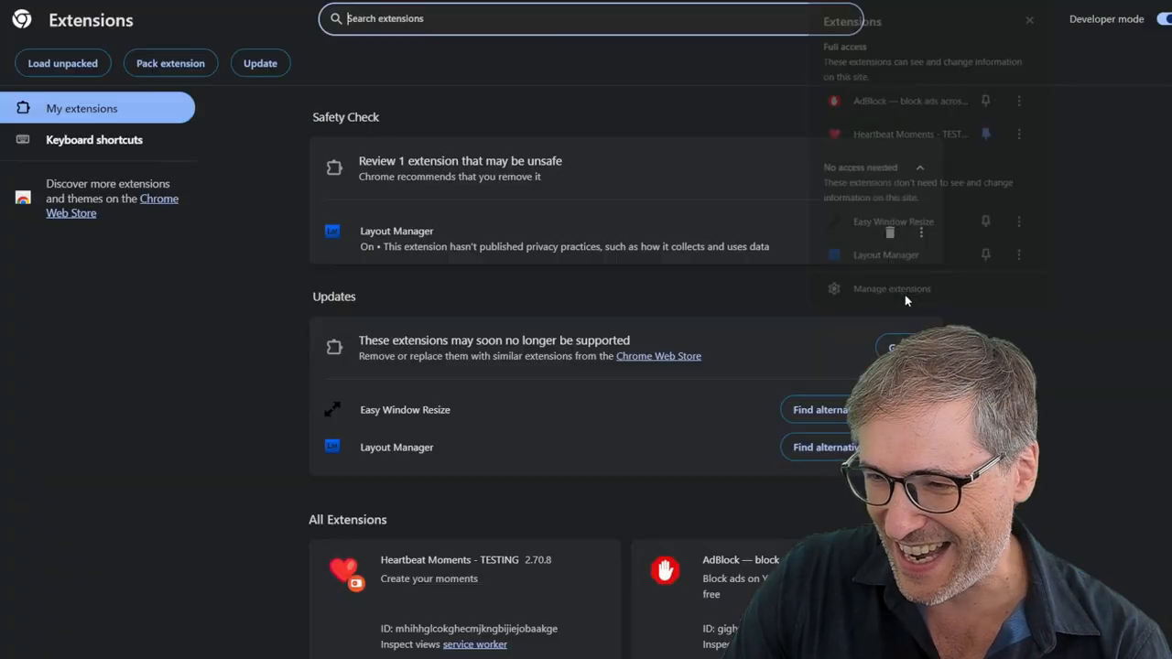
pyautogui.scroll(-2, 839, 321)
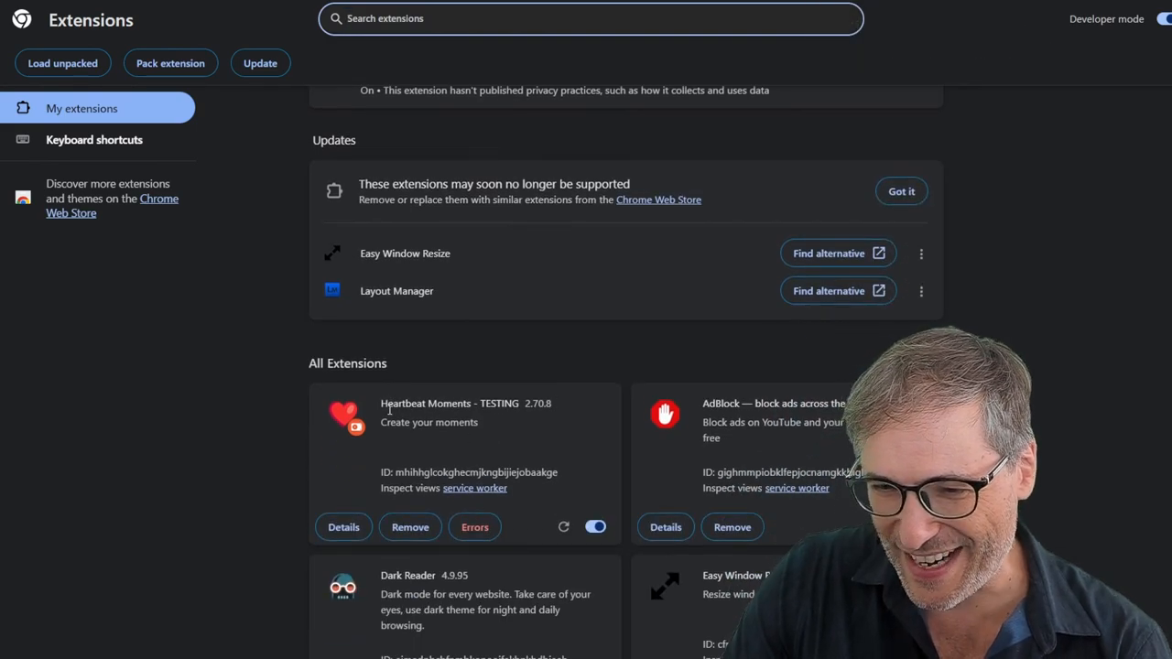
pyautogui.moveTo(388, 405); pyautogui.dragTo(560, 406)
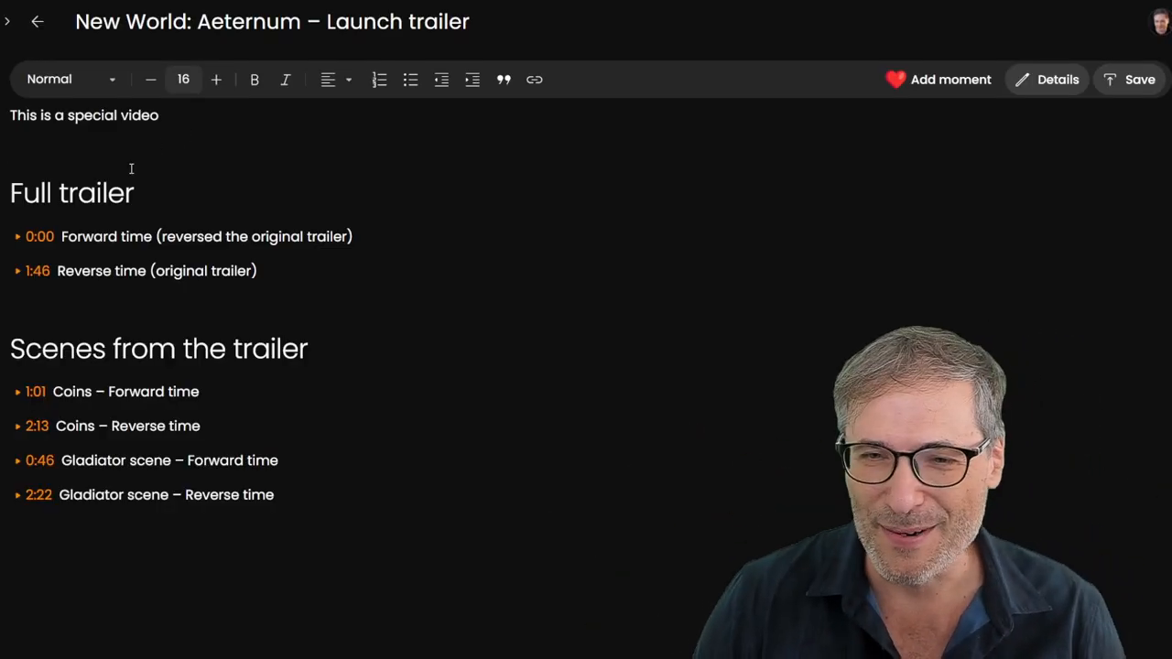
# Save and publish the headed viki, then return to its published page.
pyautogui.click(1126, 79)
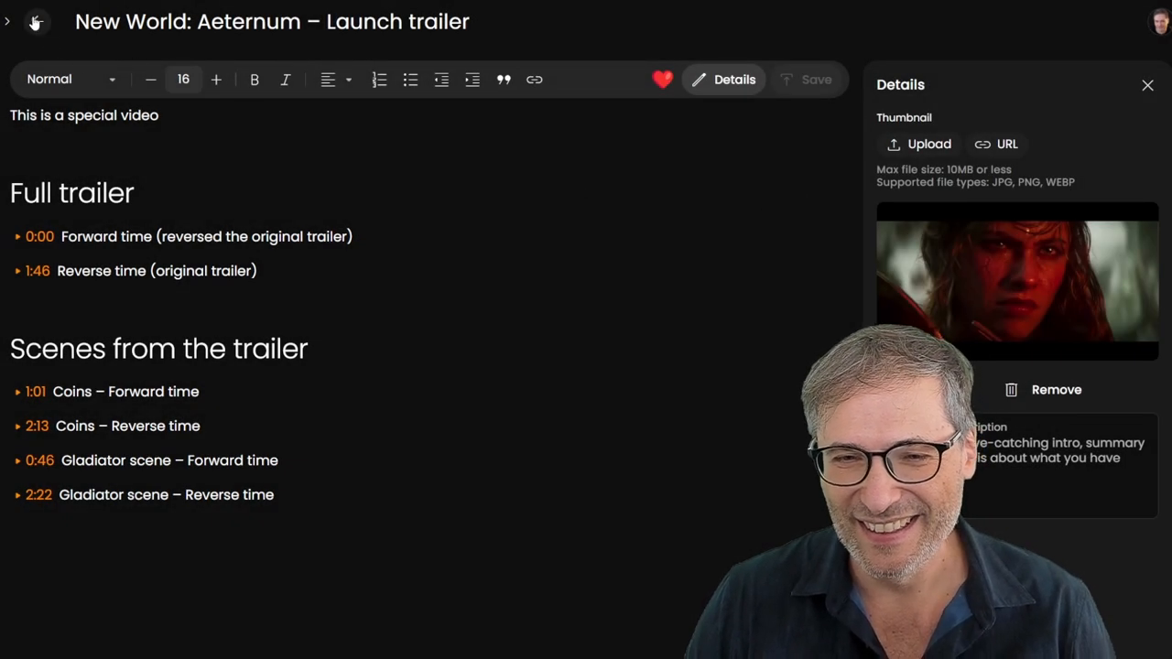
pyautogui.click(34, 22)
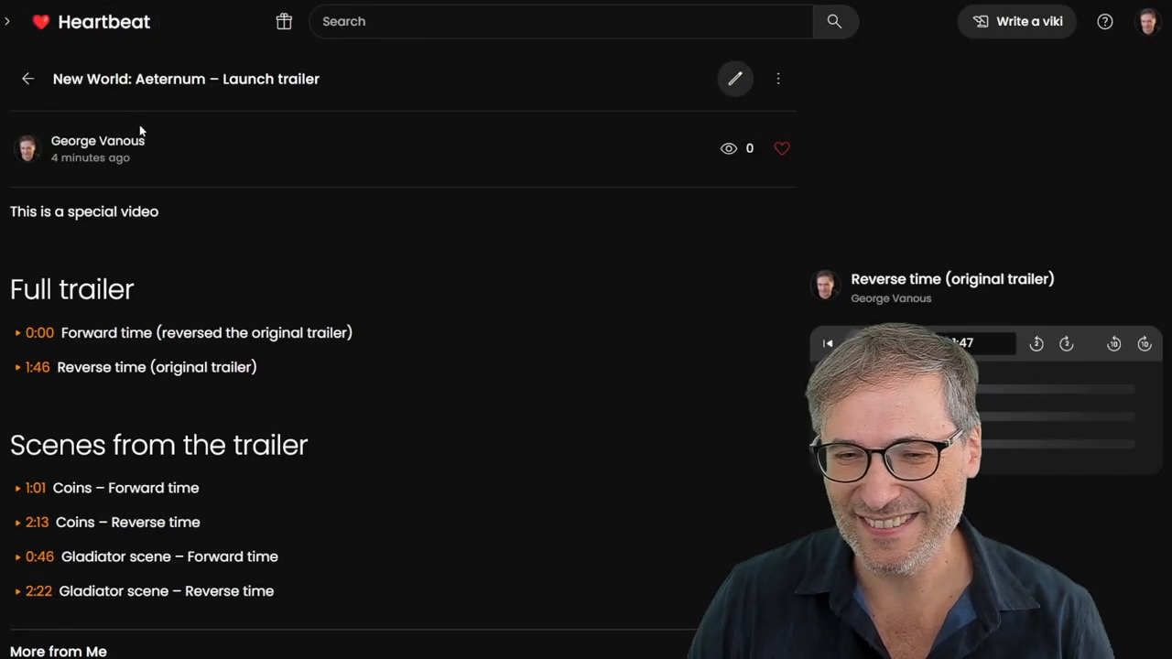
# Play from the trailer start through Reverse time, Coins – Forward time and the following moments.
pyautogui.click(35, 332)
pyautogui.click(38, 367)
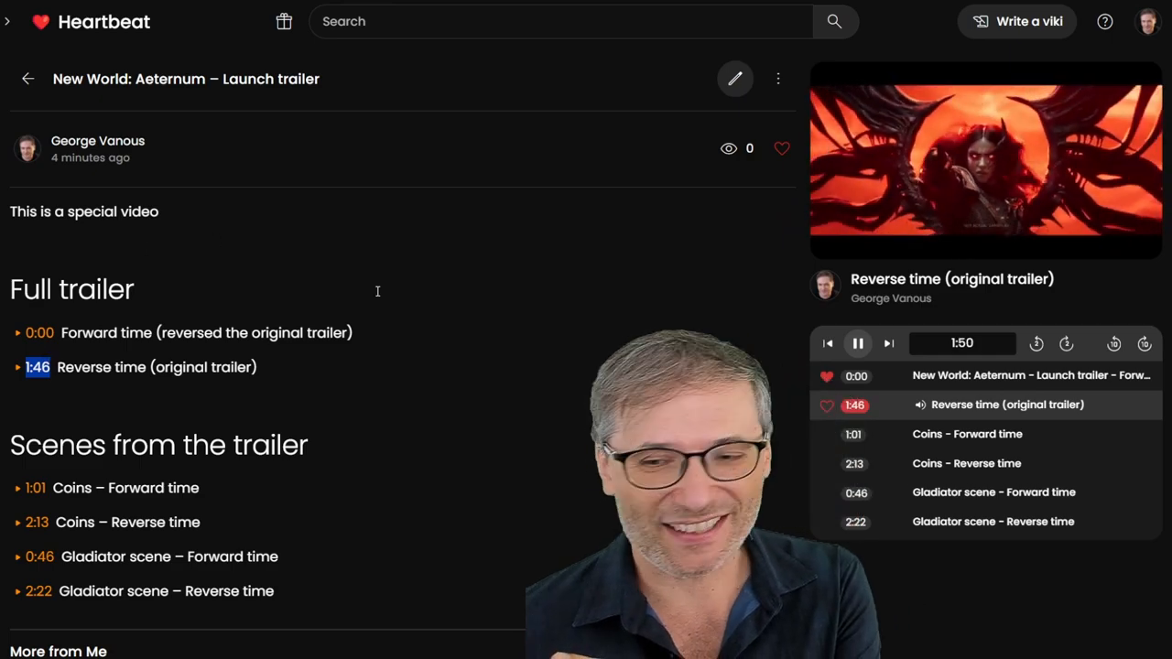
pyautogui.click(979, 434)
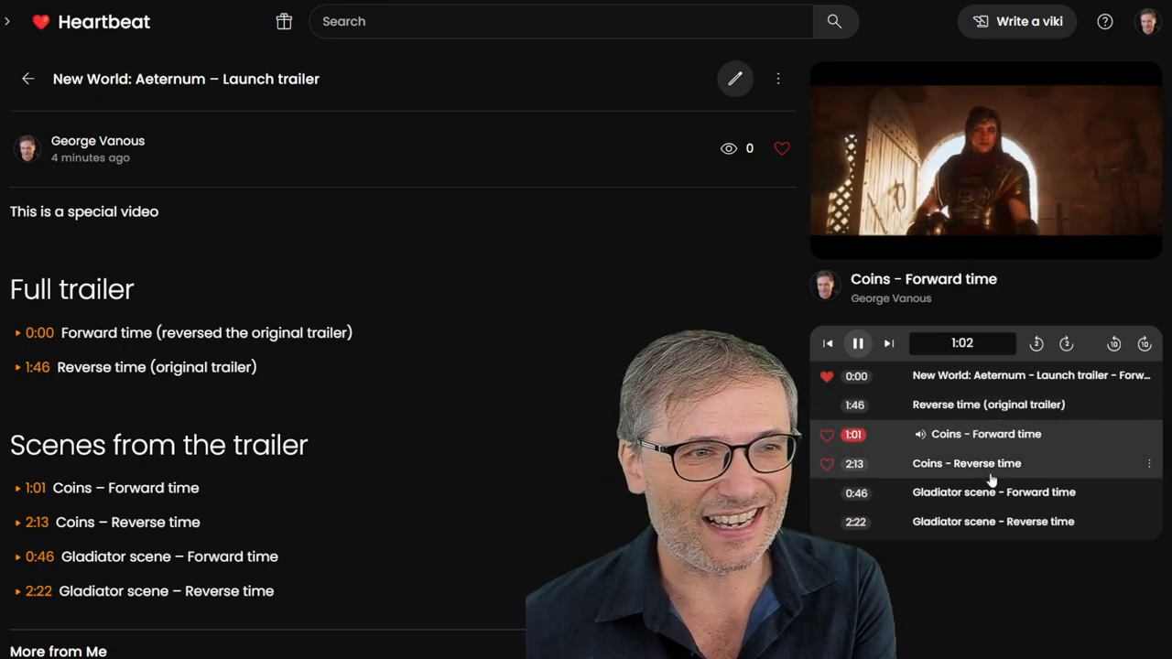
pyautogui.click(966, 463)
pyautogui.click(993, 492)
pyautogui.click(993, 522)
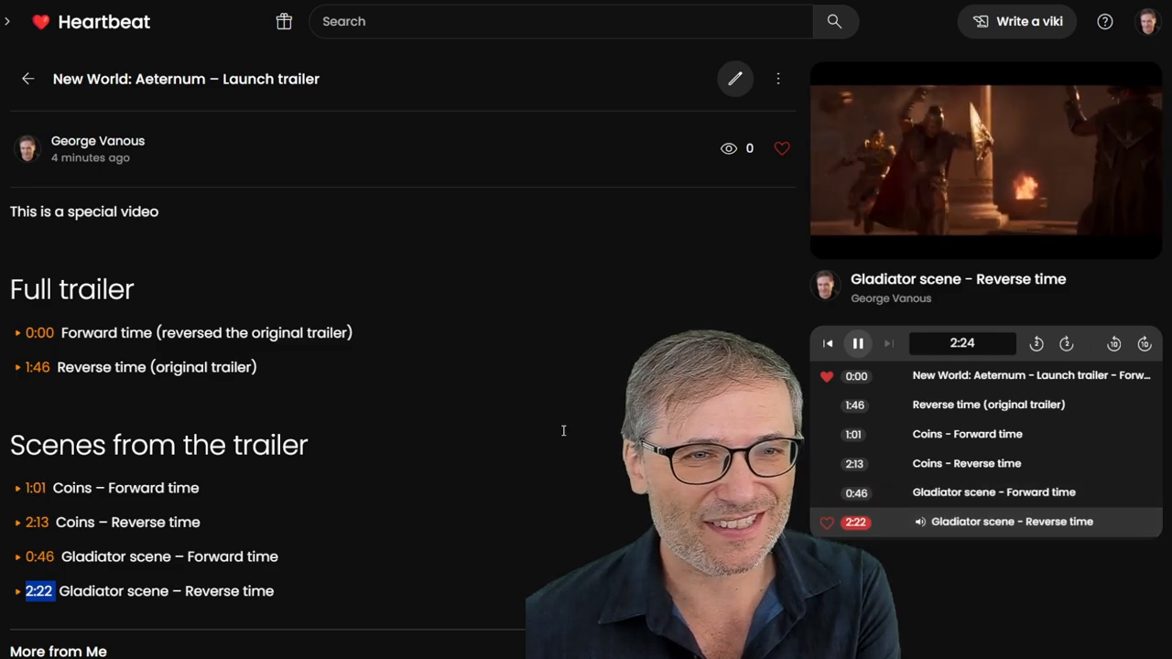
# Replay Reverse time, the Gladiator scene, Coins – Reverse time, then pause on Coins – Forward time.
pyautogui.click(1006, 376)
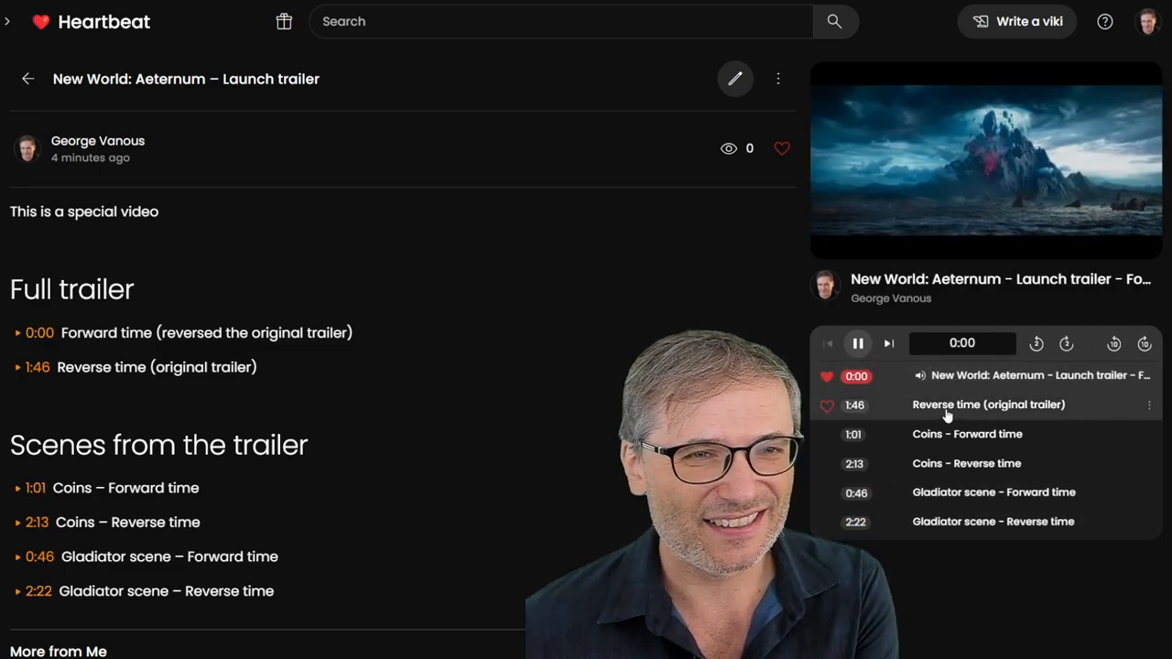
pyautogui.click(947, 410)
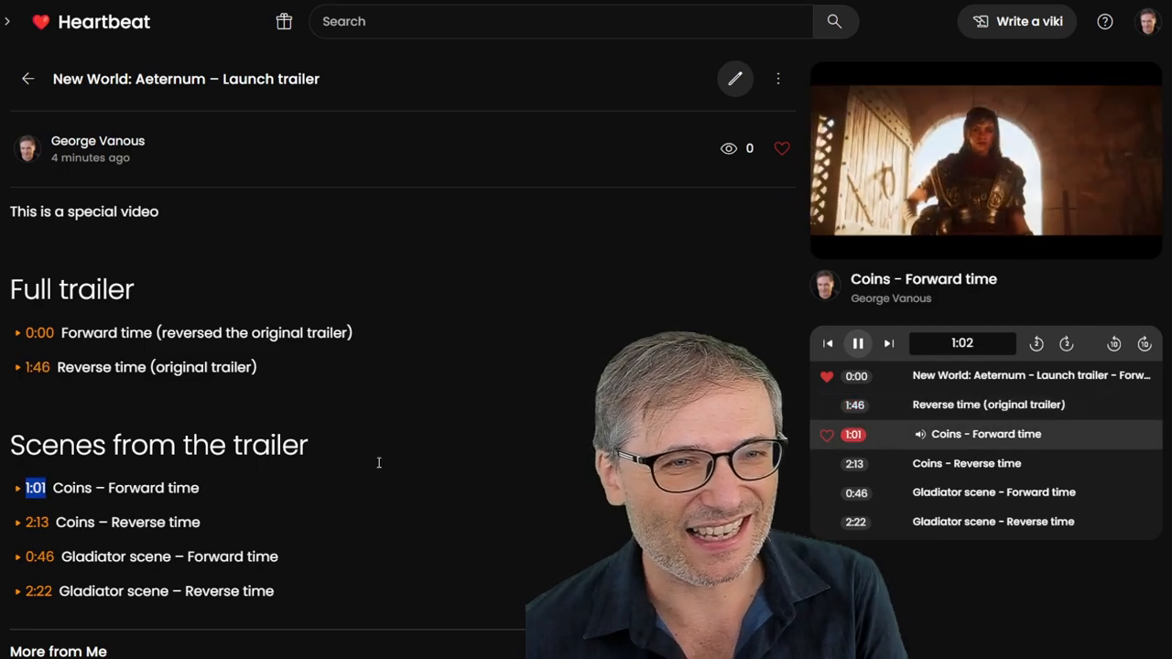
pyautogui.click(39, 591)
pyautogui.click(39, 333)
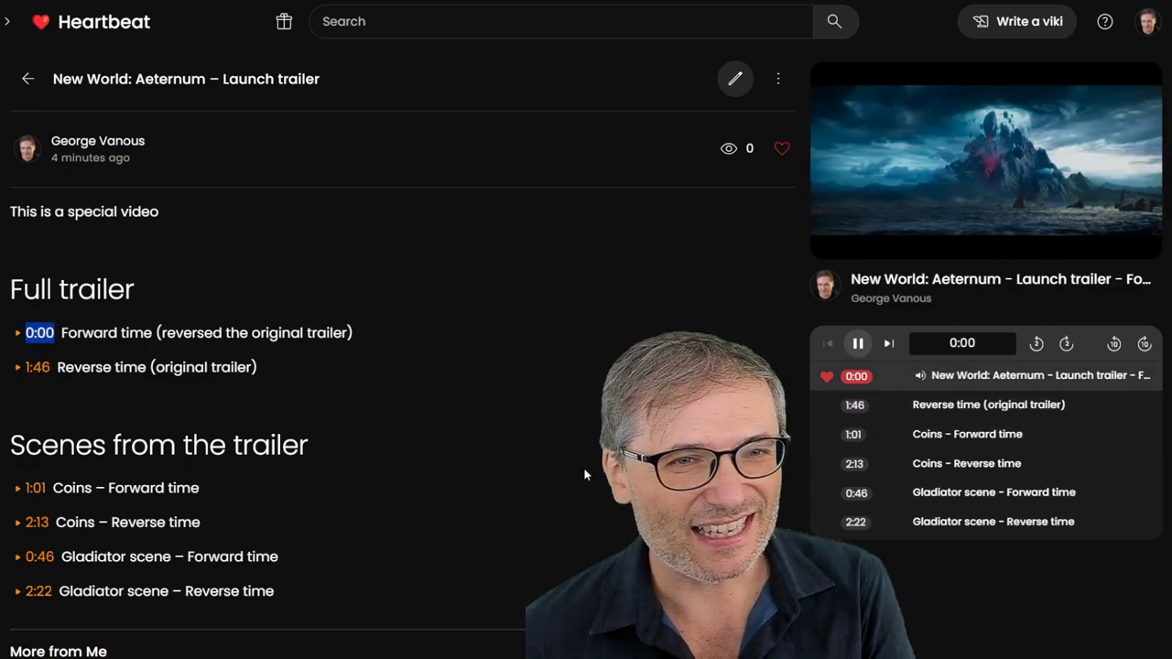
pyautogui.click(971, 465)
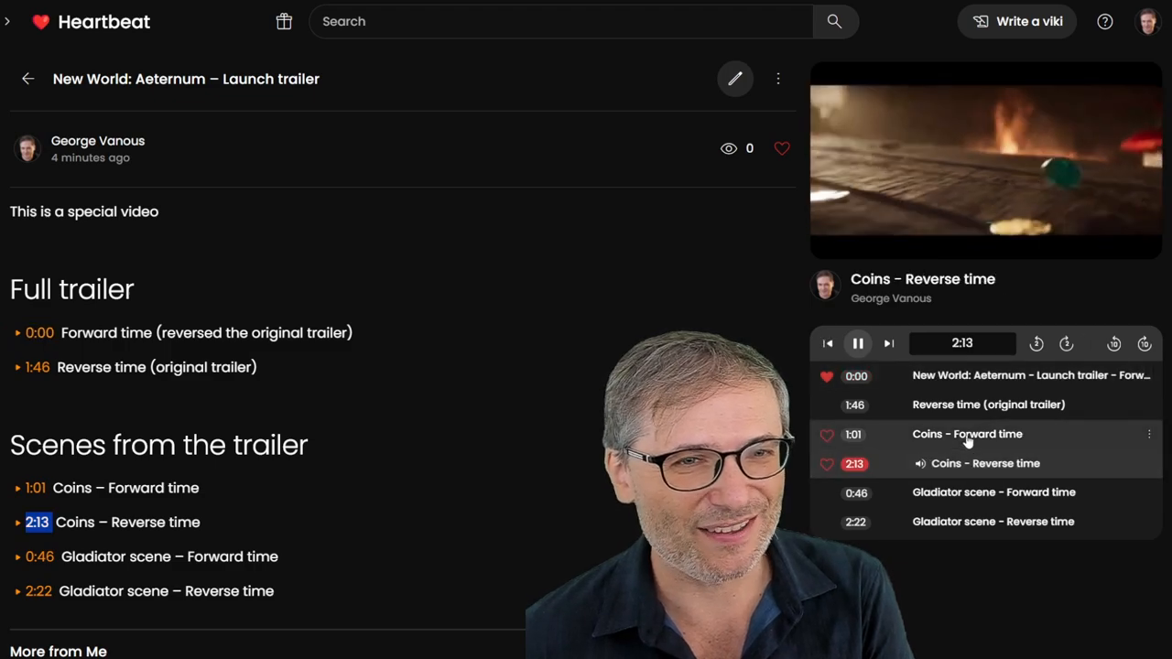
pyautogui.click(968, 435)
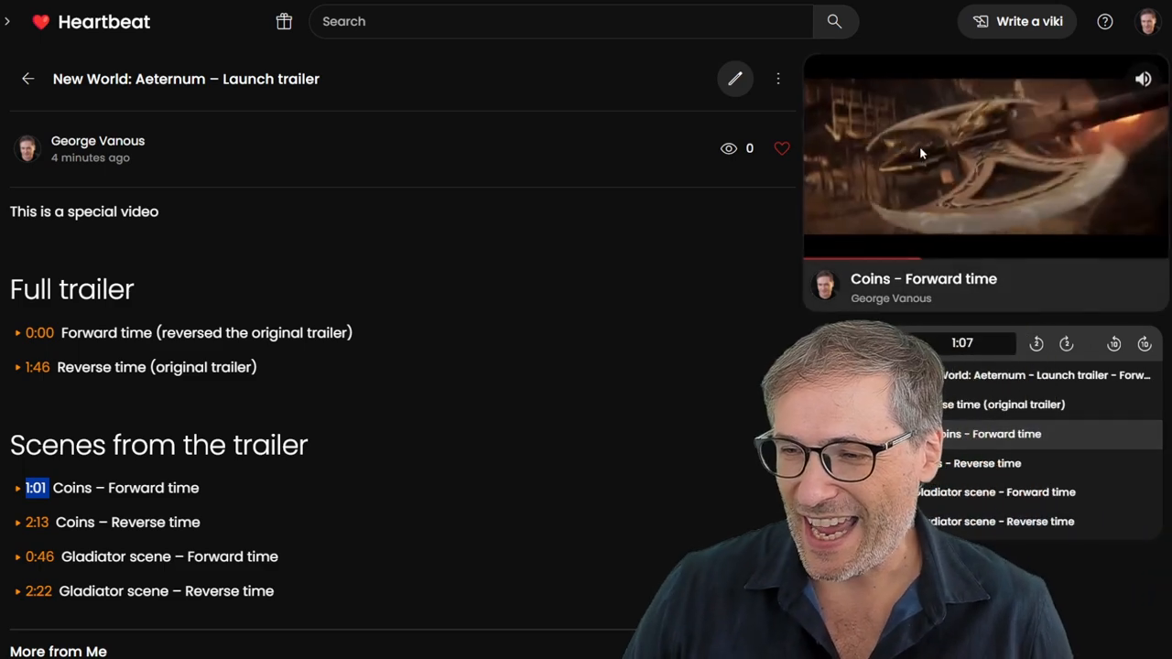
pyautogui.click(920, 153)
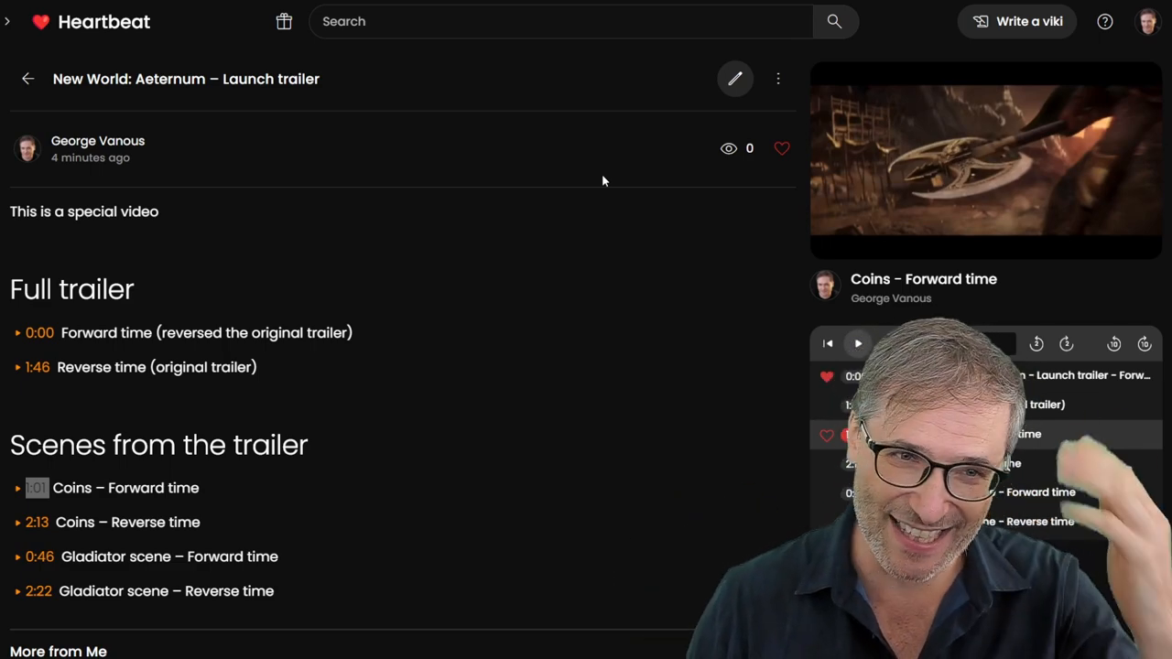
# Filter the home feed to Heartbeat-tagged videos and open 'All Heartbeat features - No fluff'.
pyautogui.click(76, 30)
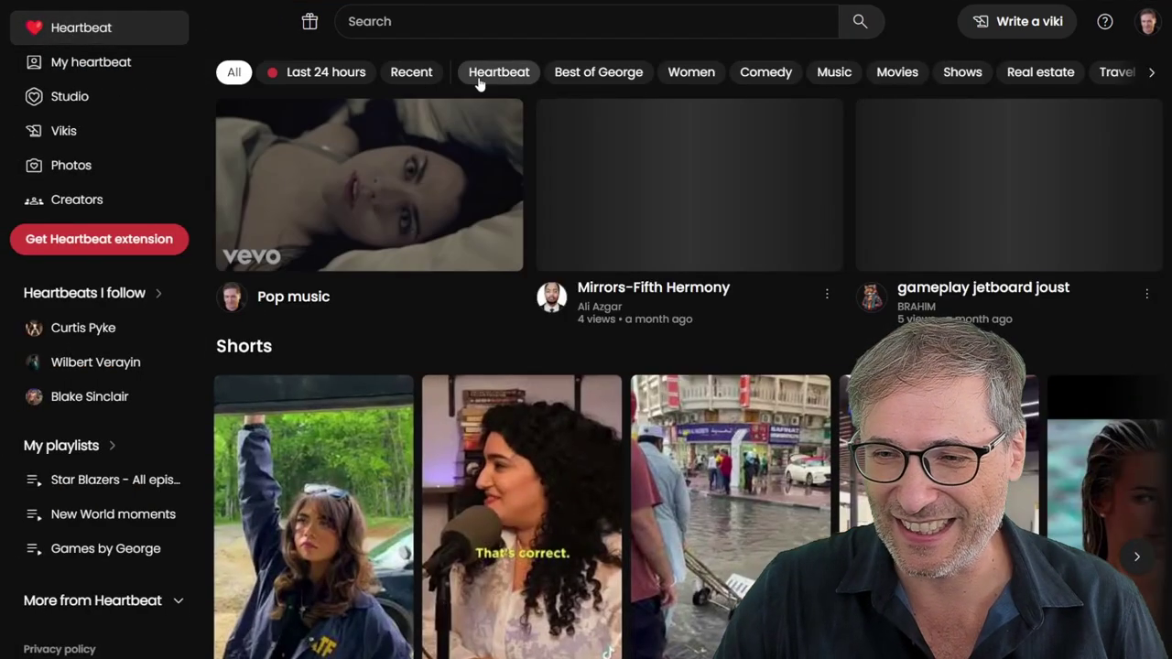
pyautogui.click(480, 75)
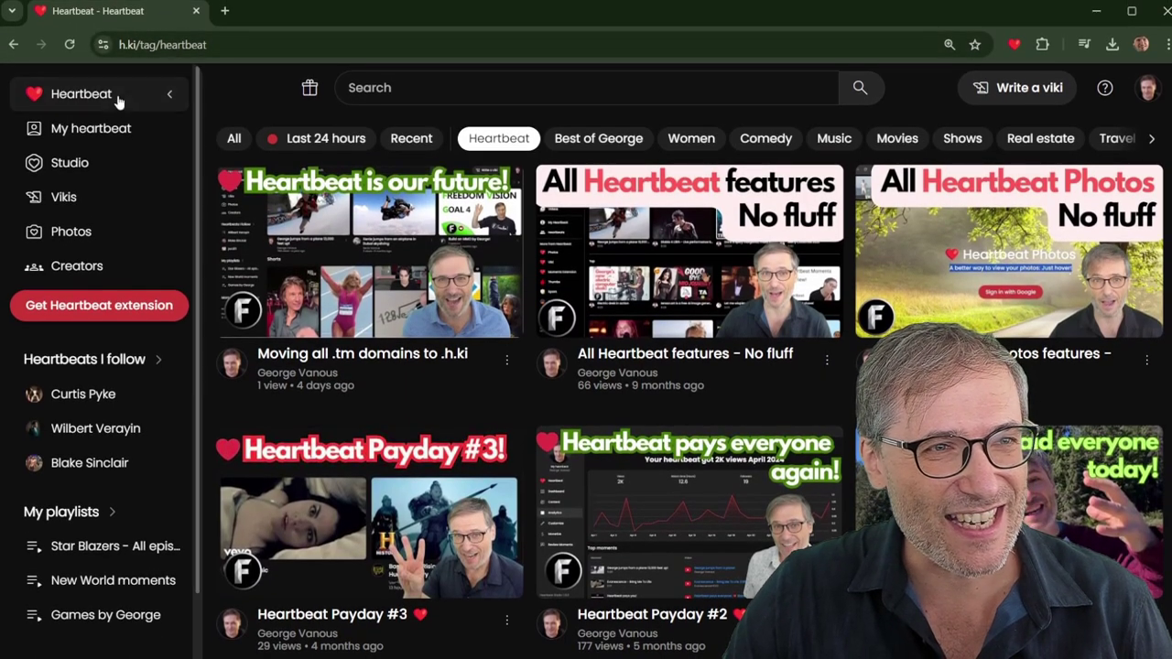
pyautogui.click(81, 93)
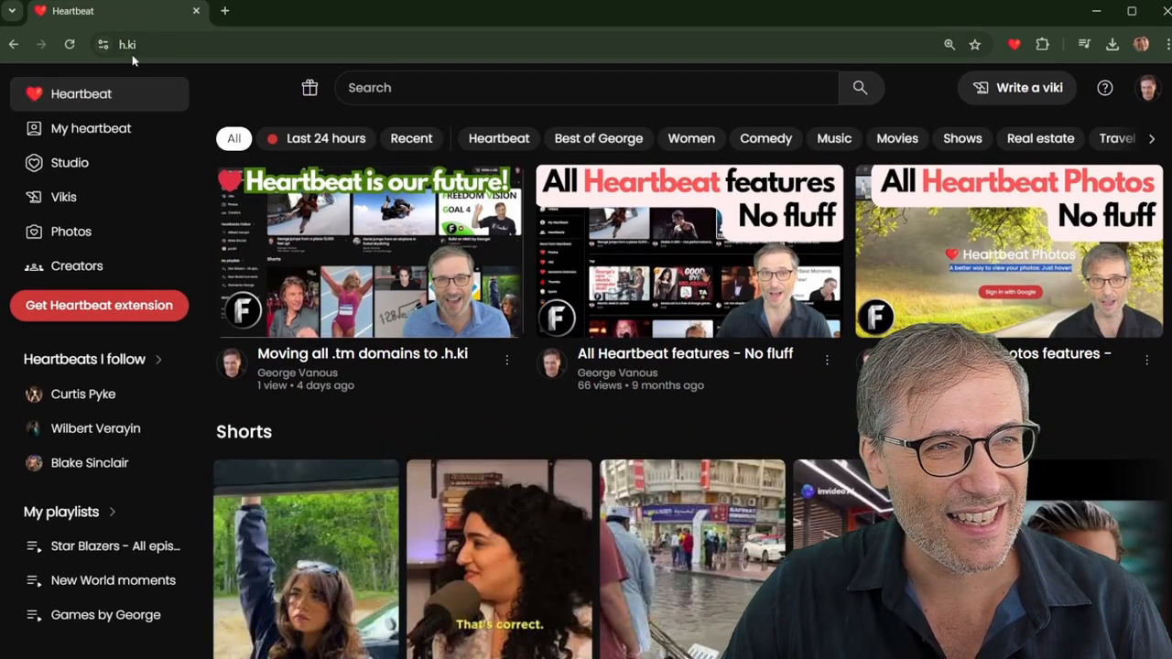
pyautogui.click(138, 44)
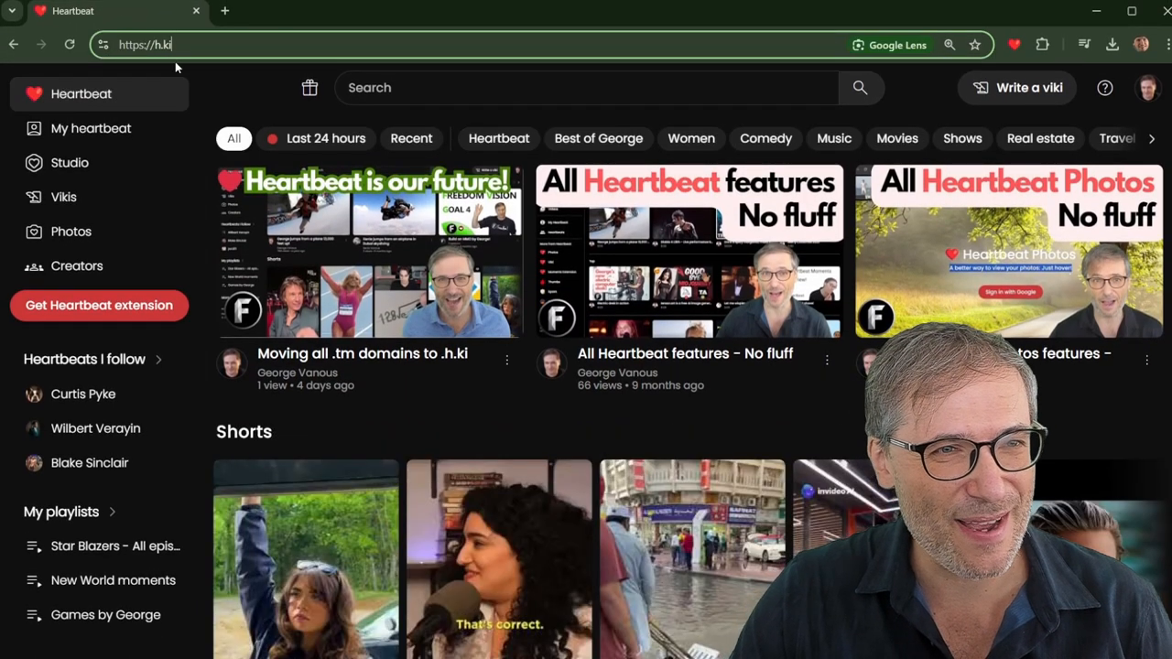
pyautogui.click(498, 138)
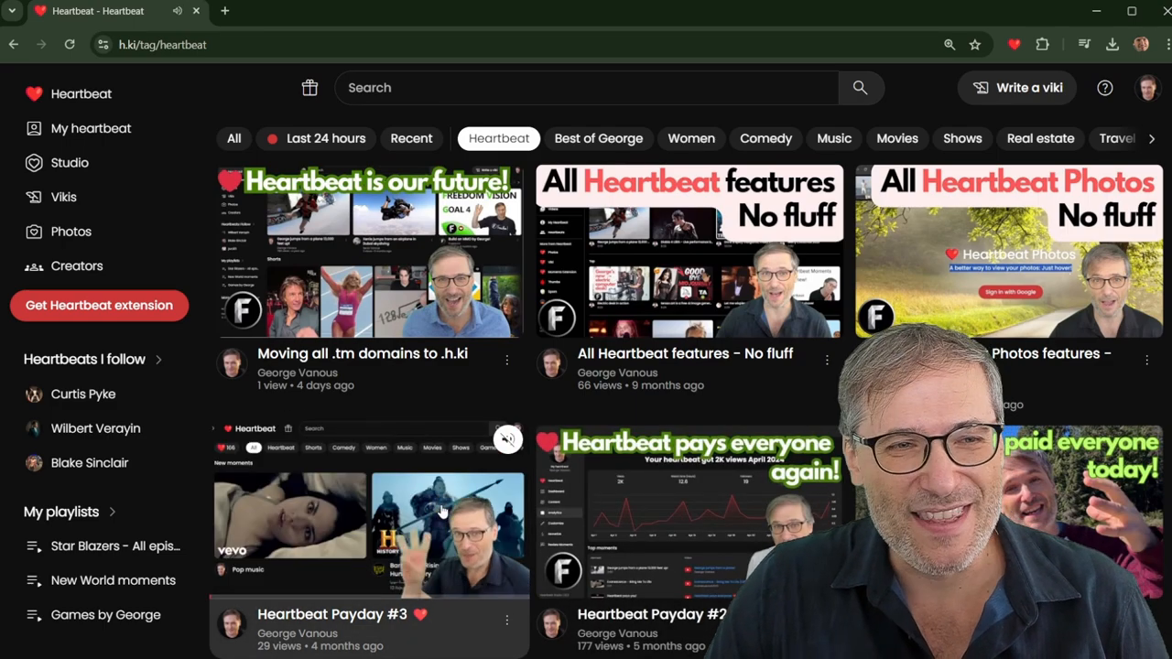
pyautogui.moveTo(688, 251)
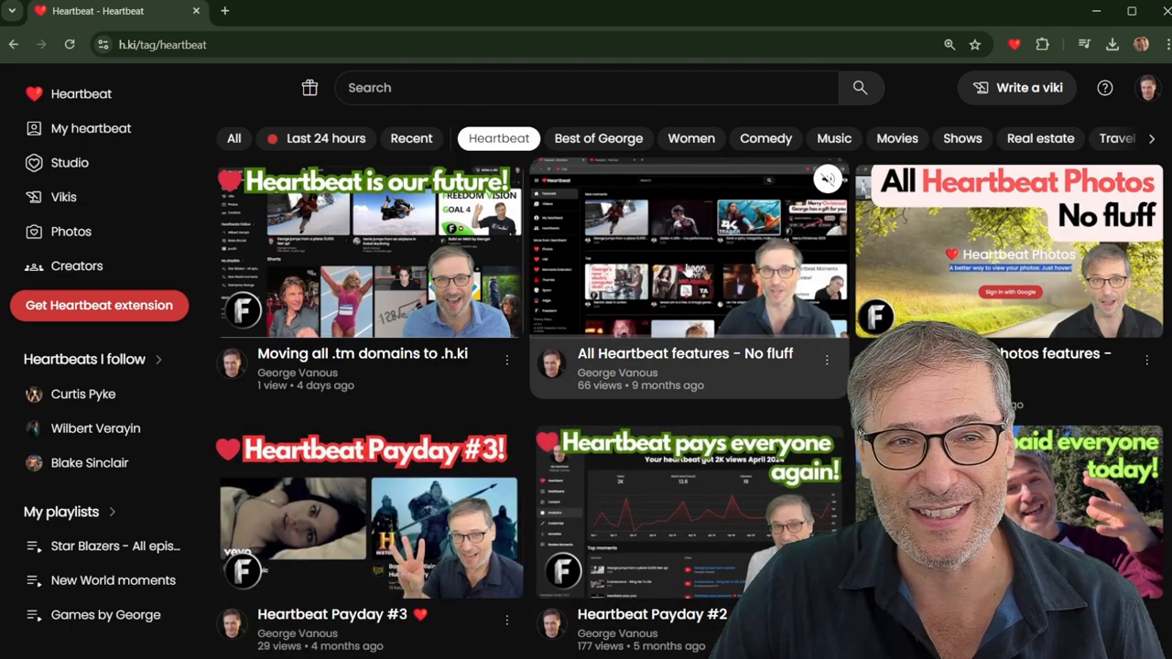
pyautogui.click(723, 270)
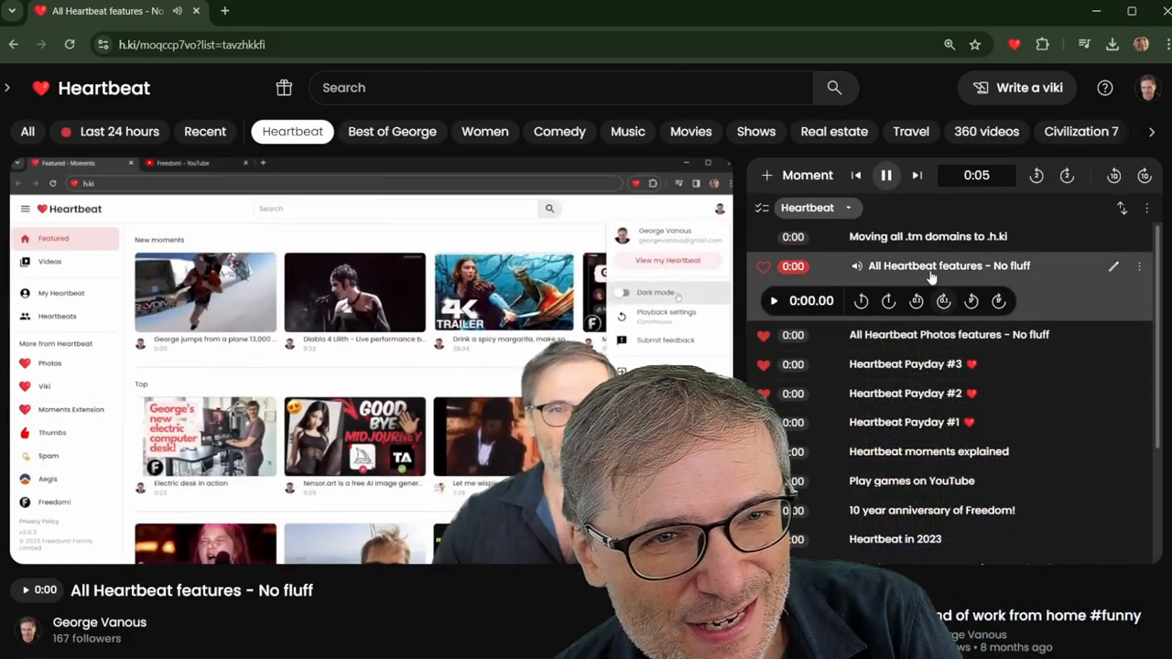
# Switch to My moments and jump through the Avatar menu, Light mode and Dark mode moments.
pyautogui.click(827, 207)
pyautogui.click(769, 285)
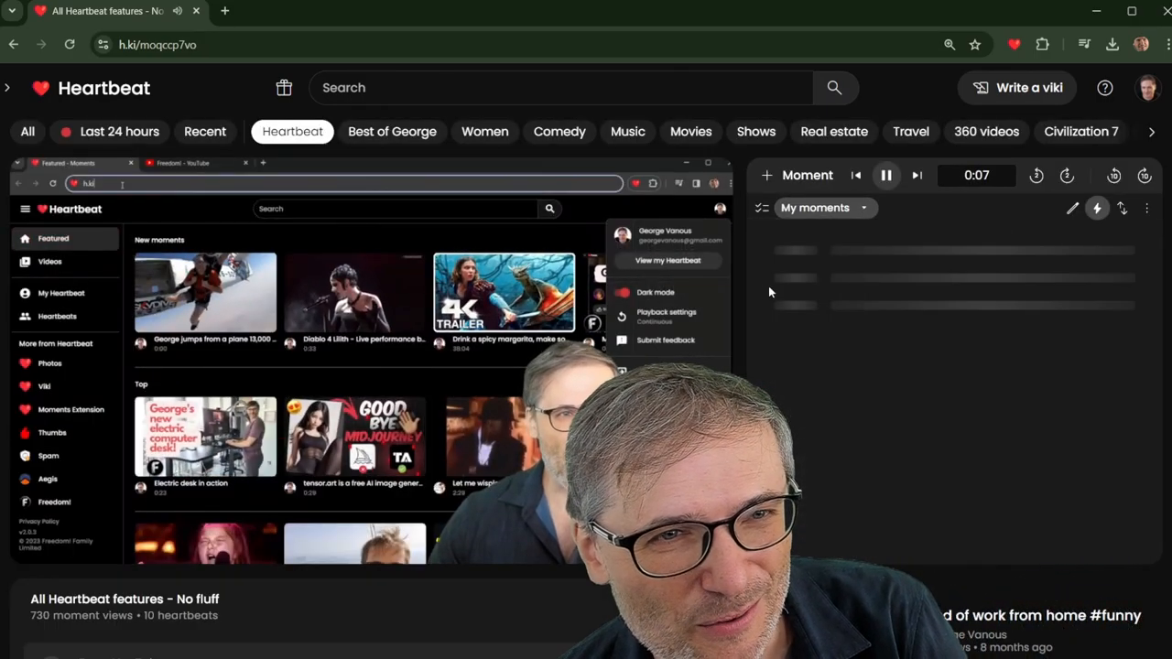
pyautogui.click(883, 305)
pyautogui.click(878, 333)
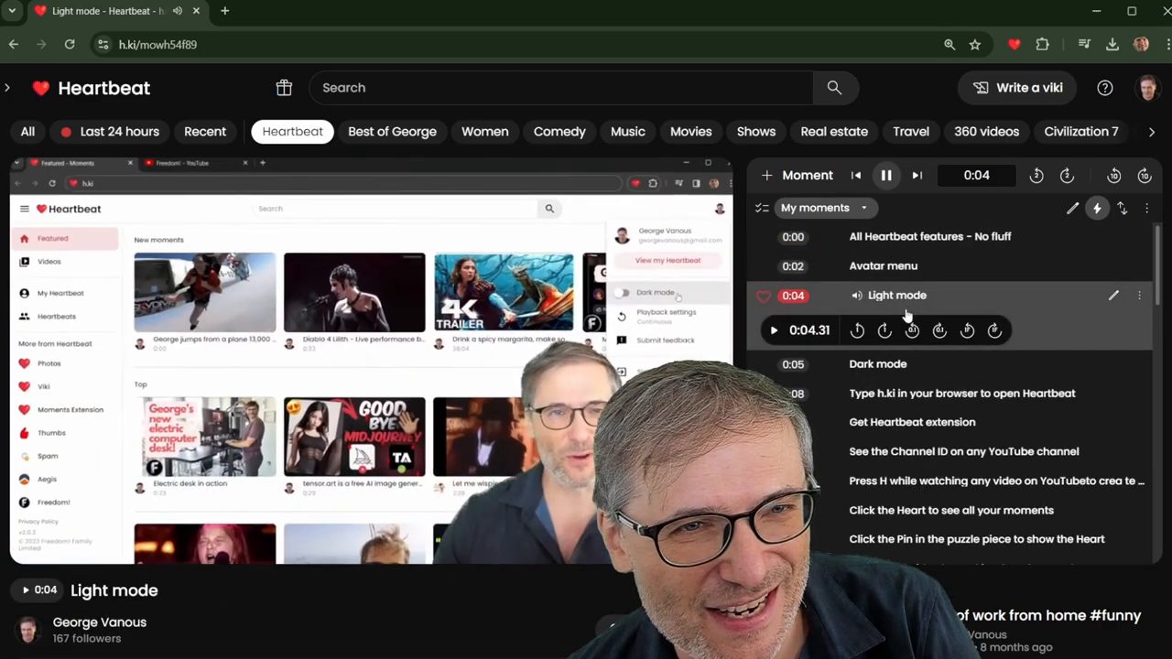
pyautogui.click(878, 364)
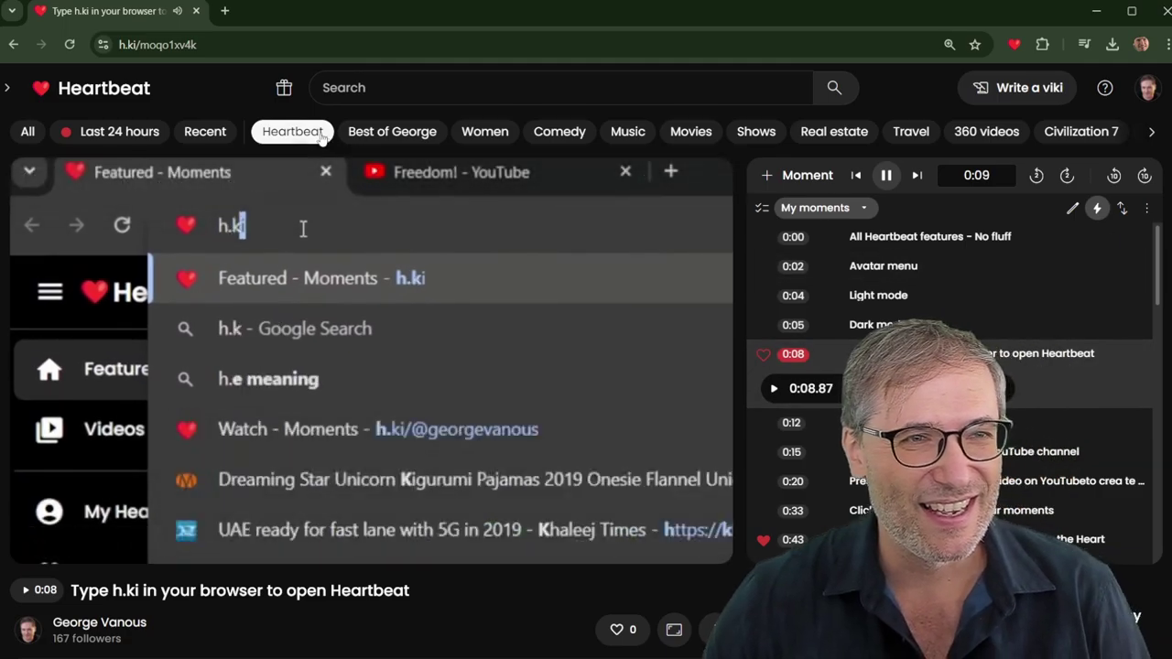
# Go back to the Heartbeat-tagged video feed.
pyautogui.click(311, 132)
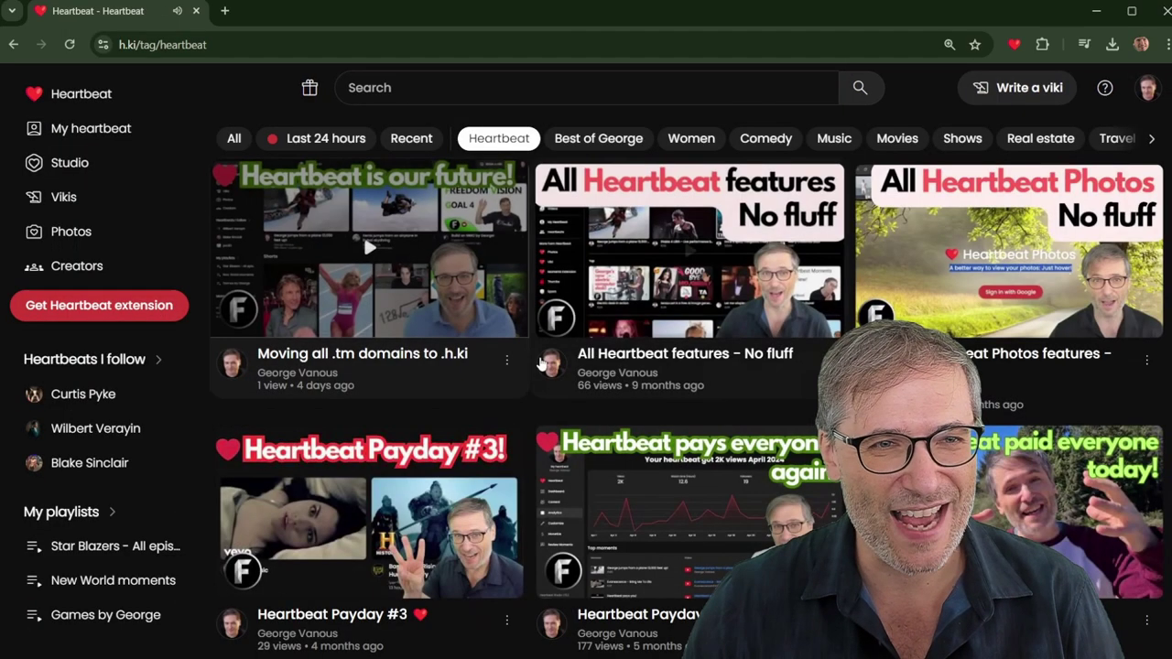
pyautogui.scroll(-3, 549, 366)
pyautogui.scroll(-3, 640, 320)
pyautogui.scroll(-3, 683, 274)
pyautogui.moveTo(689, 282)
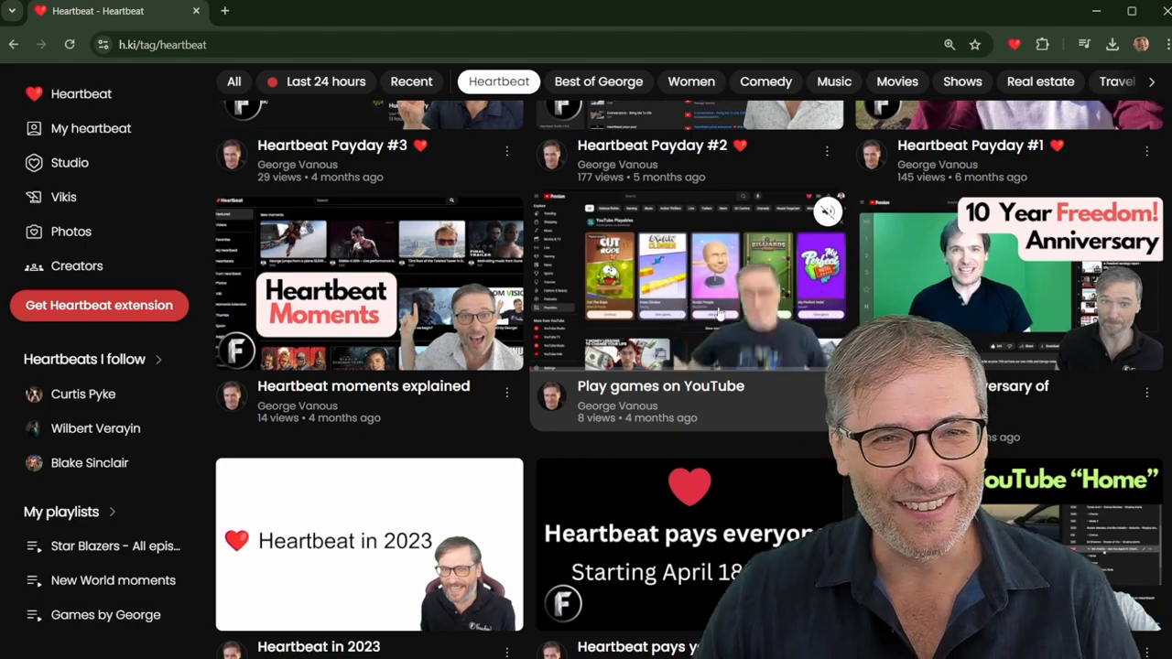
pyautogui.scroll(-1, 712, 314)
pyautogui.scroll(3, 736, 273)
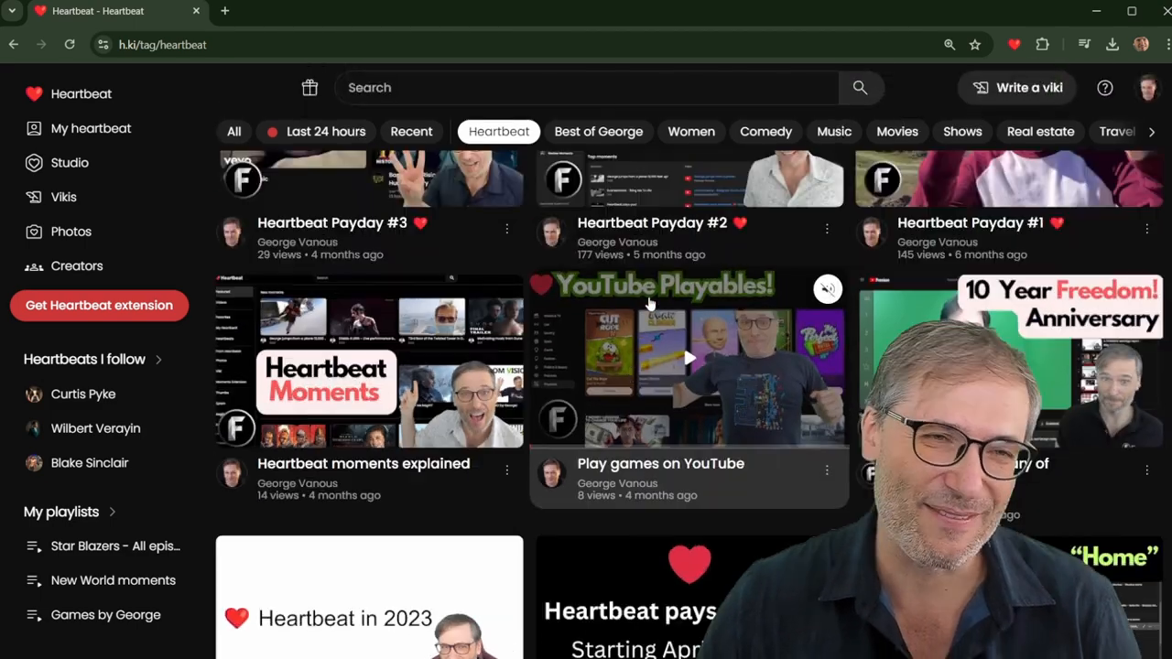
pyautogui.scroll(5, 641, 275)
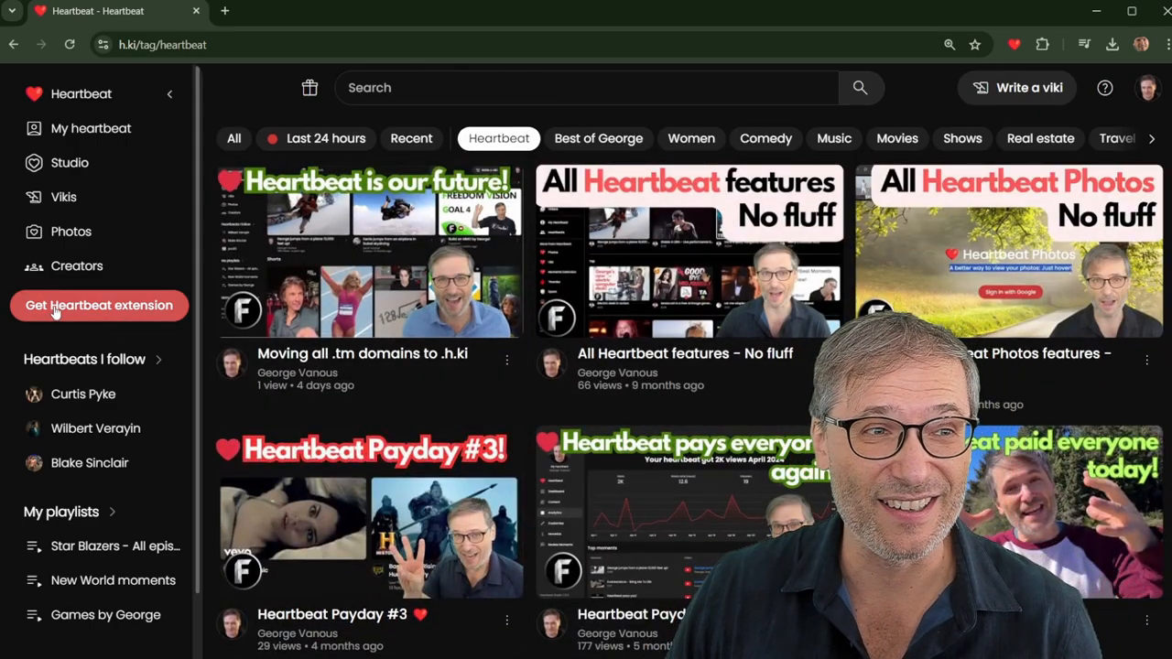
pyautogui.click(54, 307)
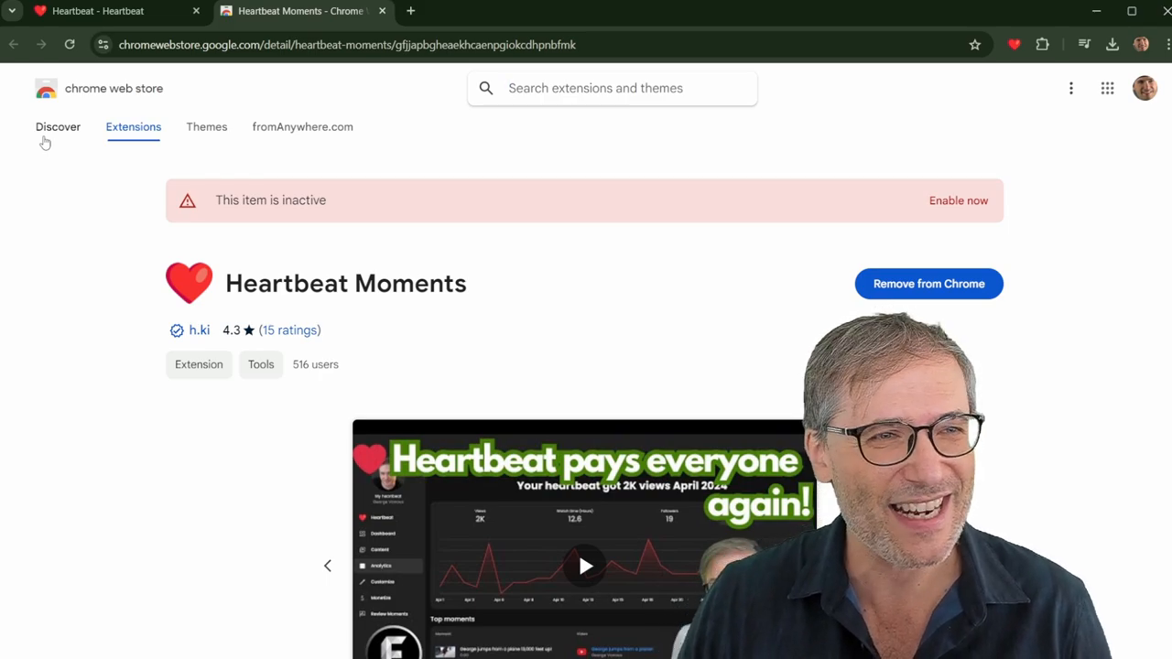
pyautogui.click(383, 11)
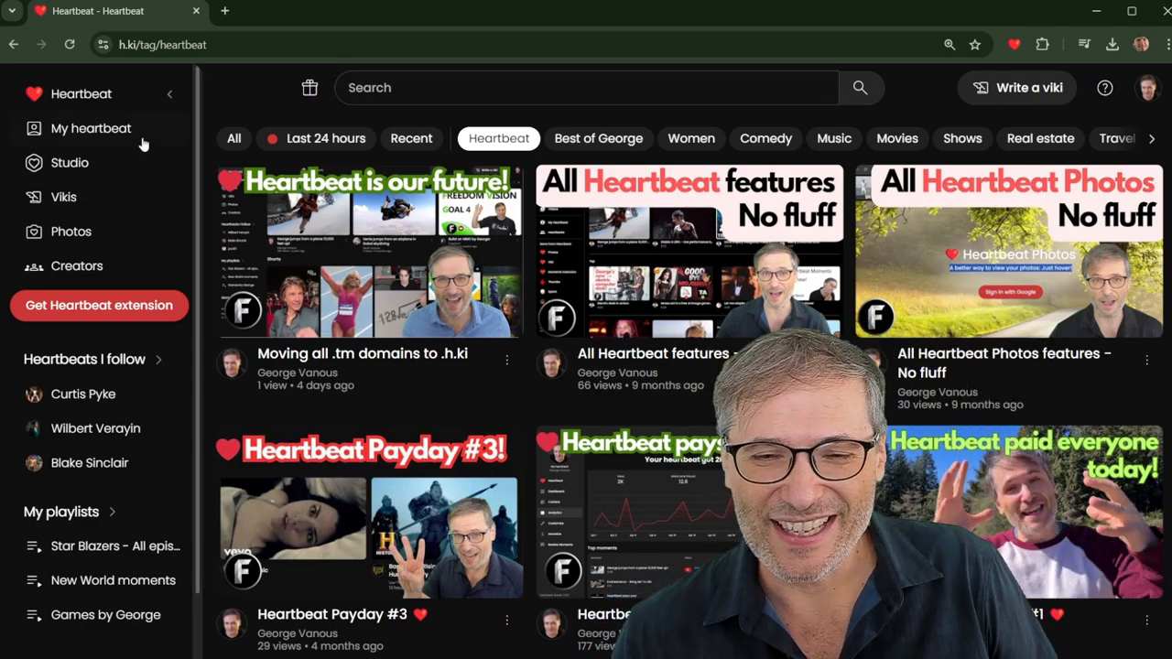
# From the vikis list, open the New World: Aeternum – Launch trailer viki, then return to the list.
pyautogui.click(82, 95)
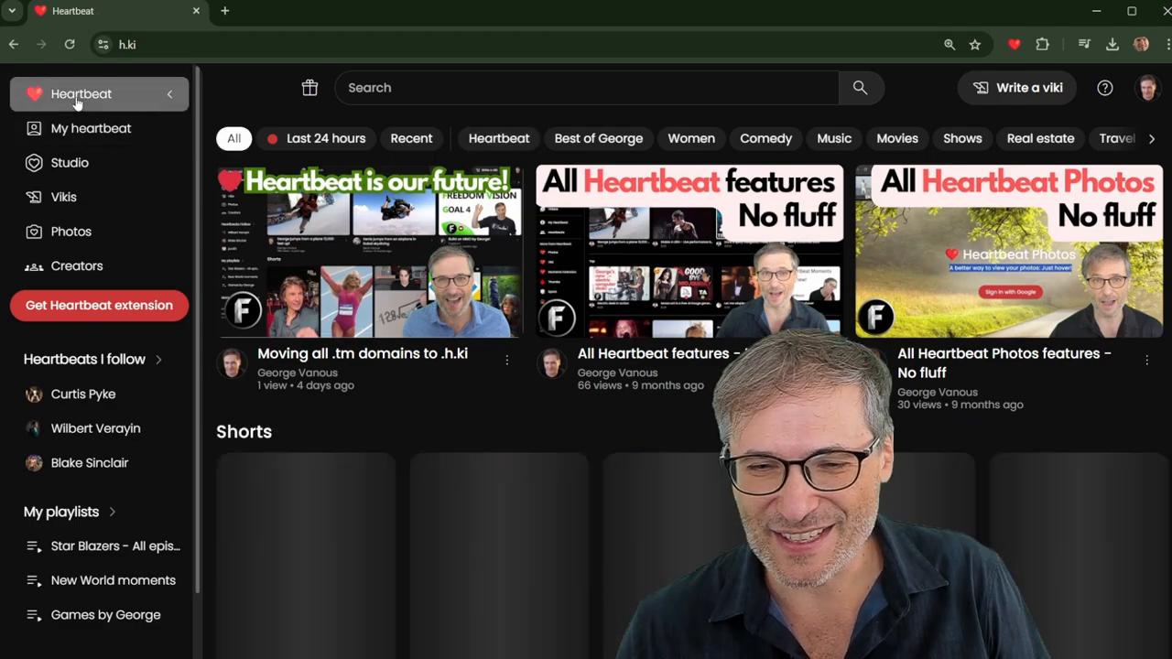
pyautogui.click(64, 196)
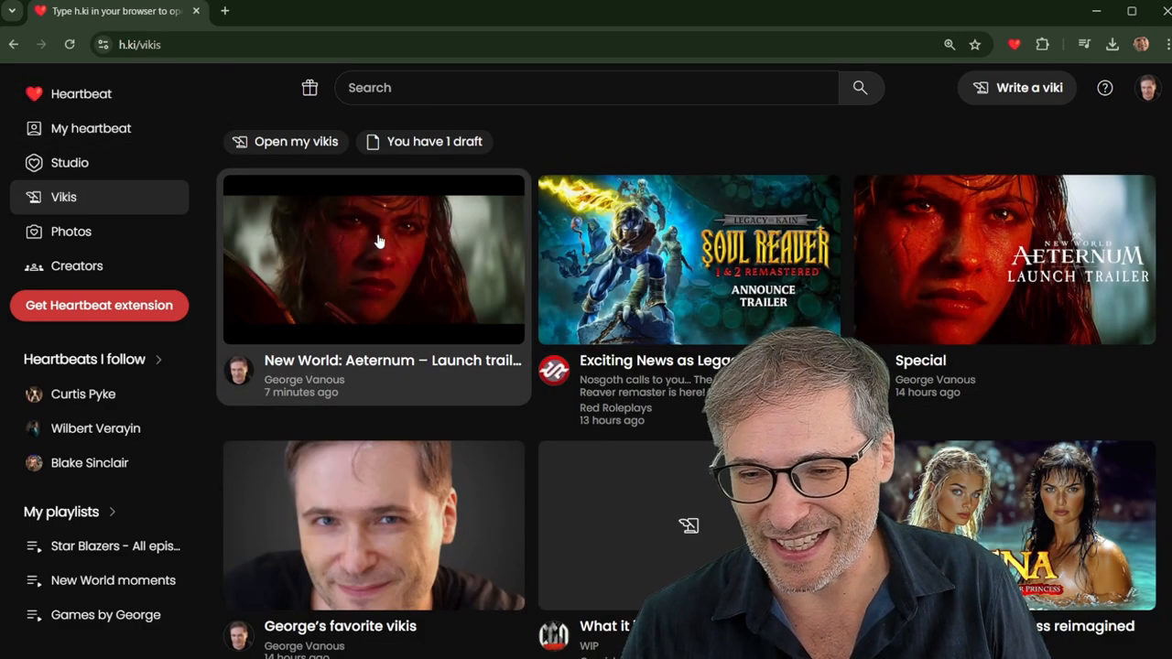
pyautogui.click(404, 246)
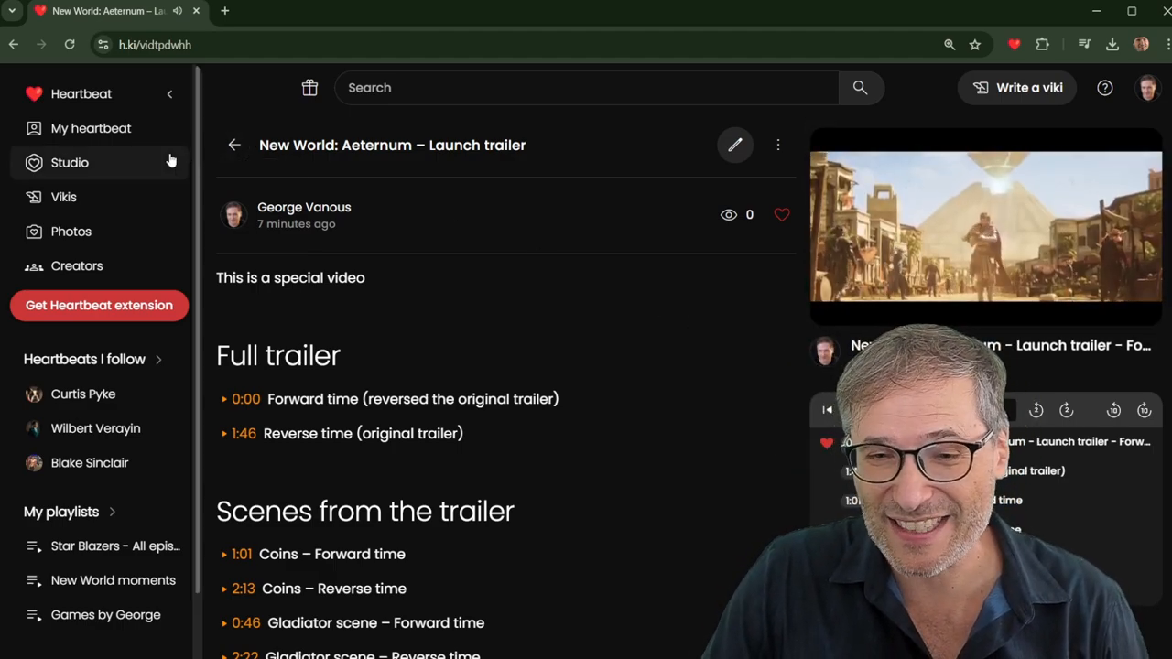
pyautogui.click(233, 147)
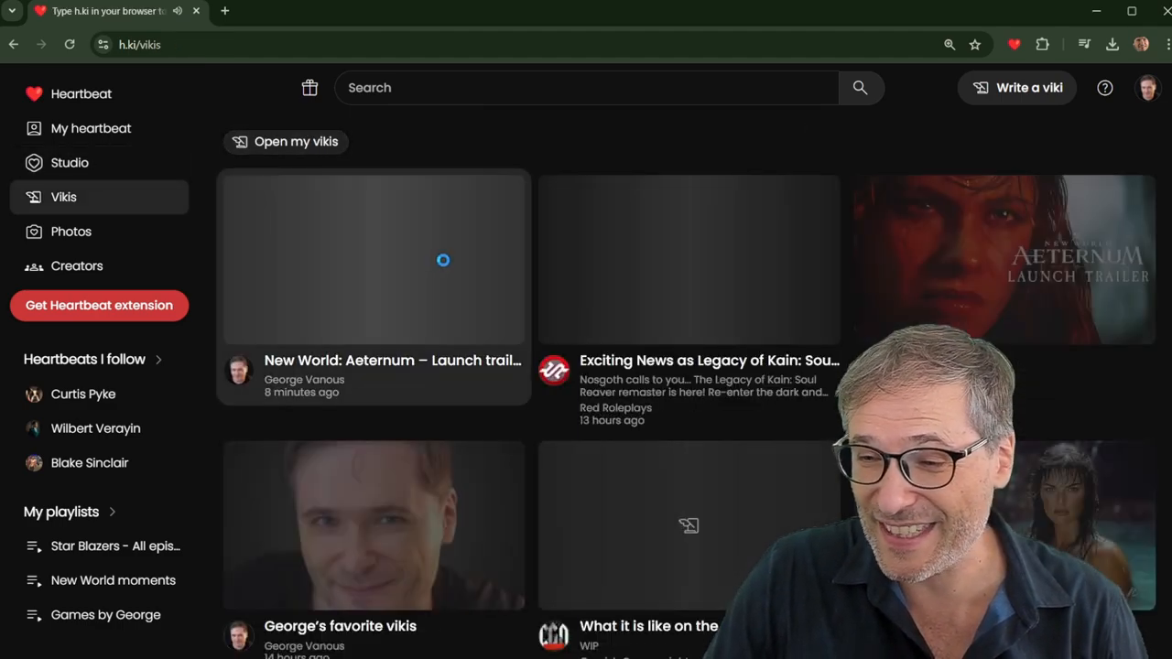
pyautogui.scroll(-3, 549, 285)
pyautogui.scroll(-3, 549, 285)
pyautogui.scroll(-3, 549, 285)
pyautogui.scroll(-3, 549, 285)
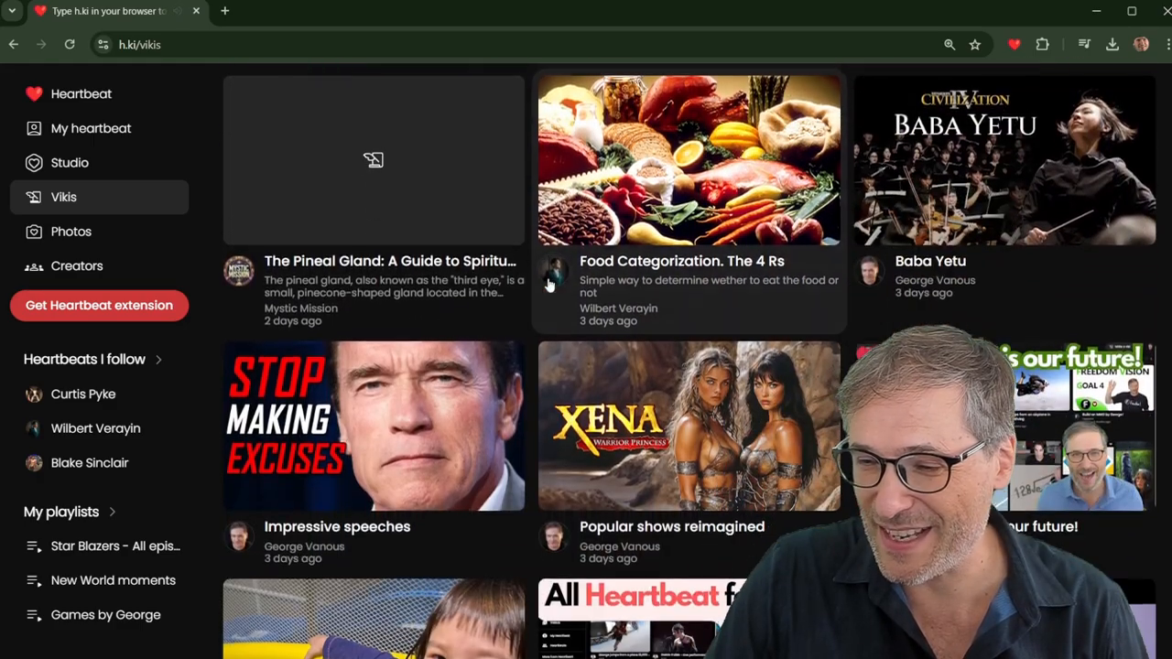
pyautogui.scroll(-3, 549, 284)
pyautogui.scroll(-2, 549, 285)
# Play the Daenerys viki's 6:32 baby moment and the 1.5 years old in Dubai moment, then go to the vikis list.
pyautogui.click(375, 430)
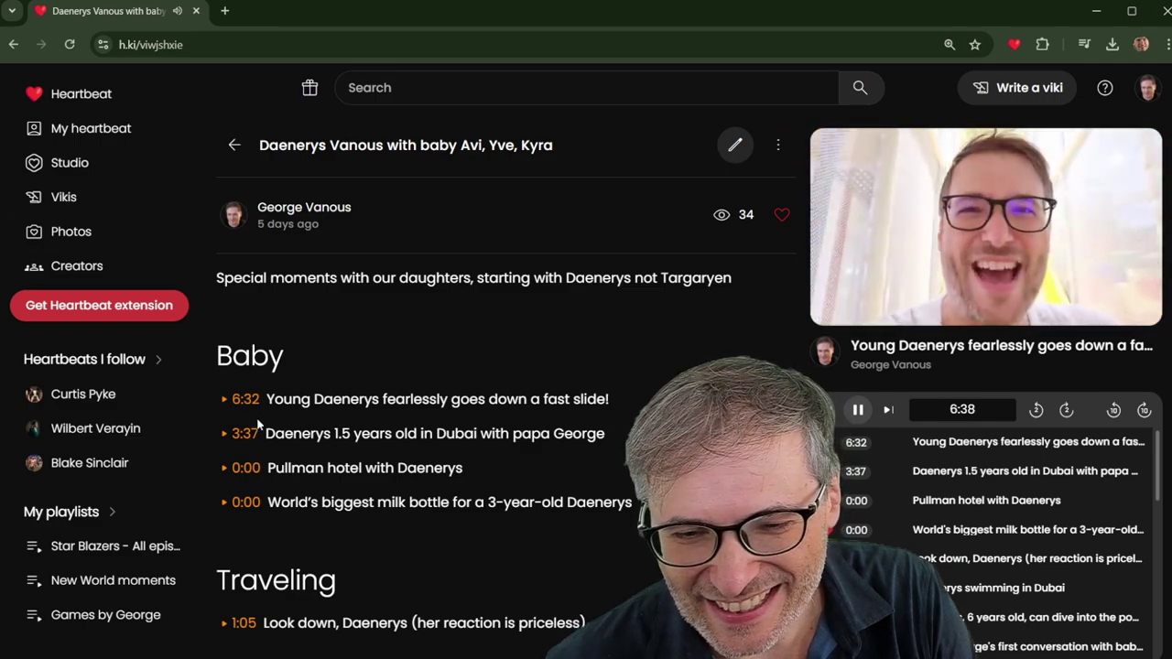
pyautogui.click(245, 399)
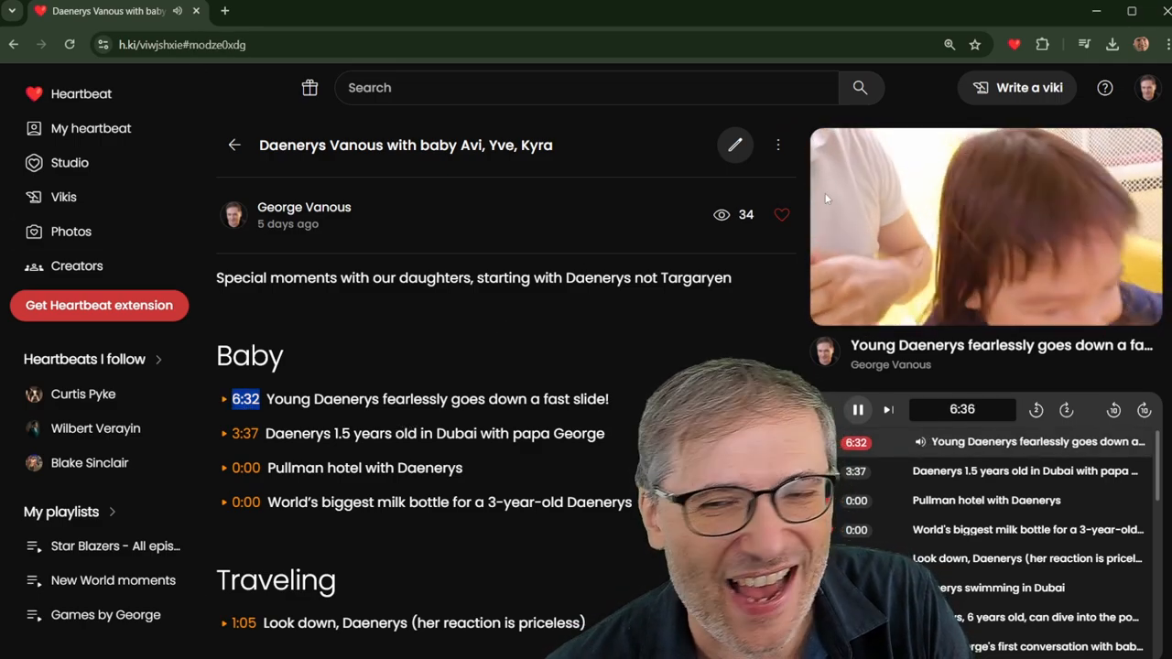
pyautogui.click(919, 212)
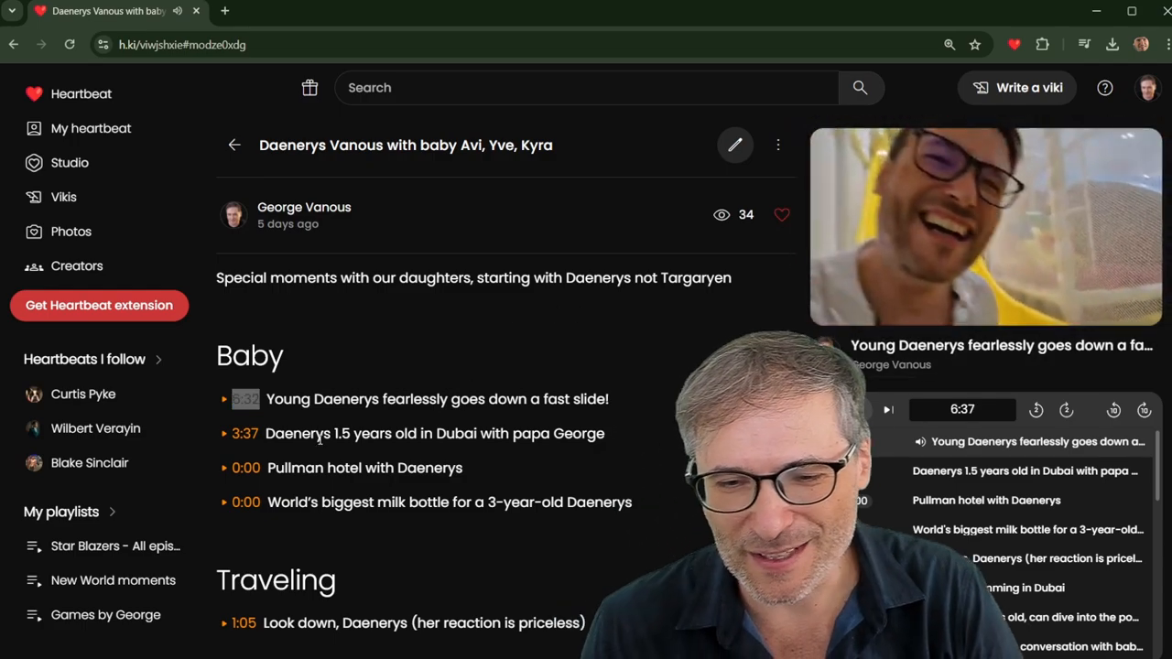
pyautogui.click(244, 433)
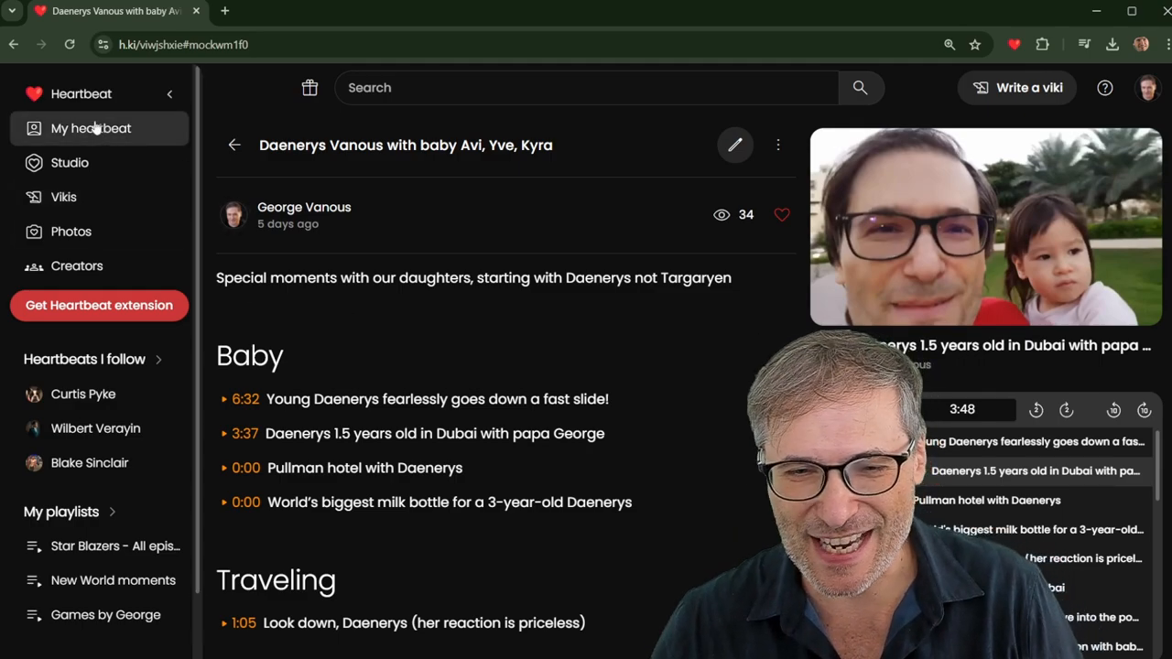
pyautogui.click(62, 197)
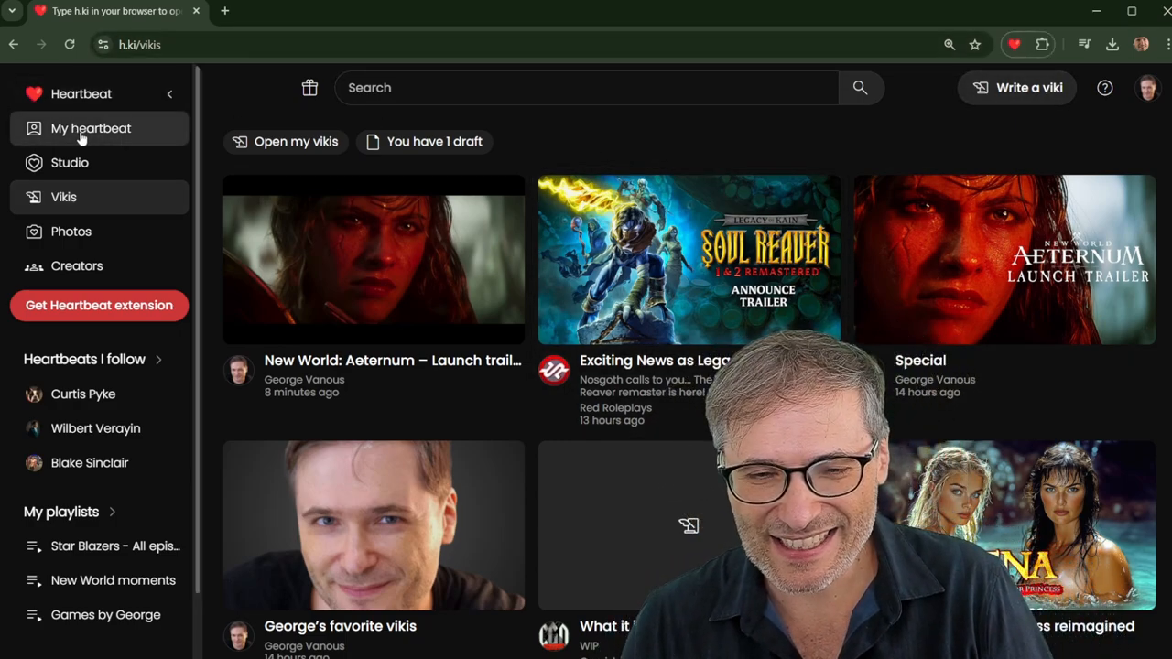
# From my profile's Favorites, open the Kyra's 12th birthday cake video.
pyautogui.click(77, 134)
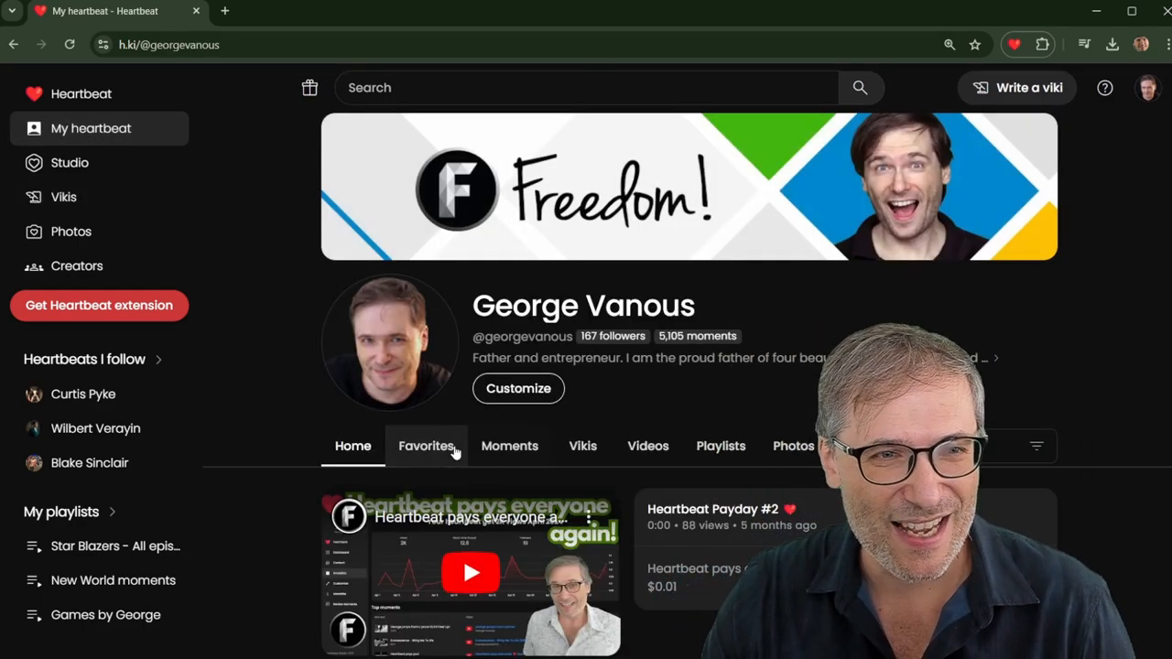
pyautogui.click(426, 446)
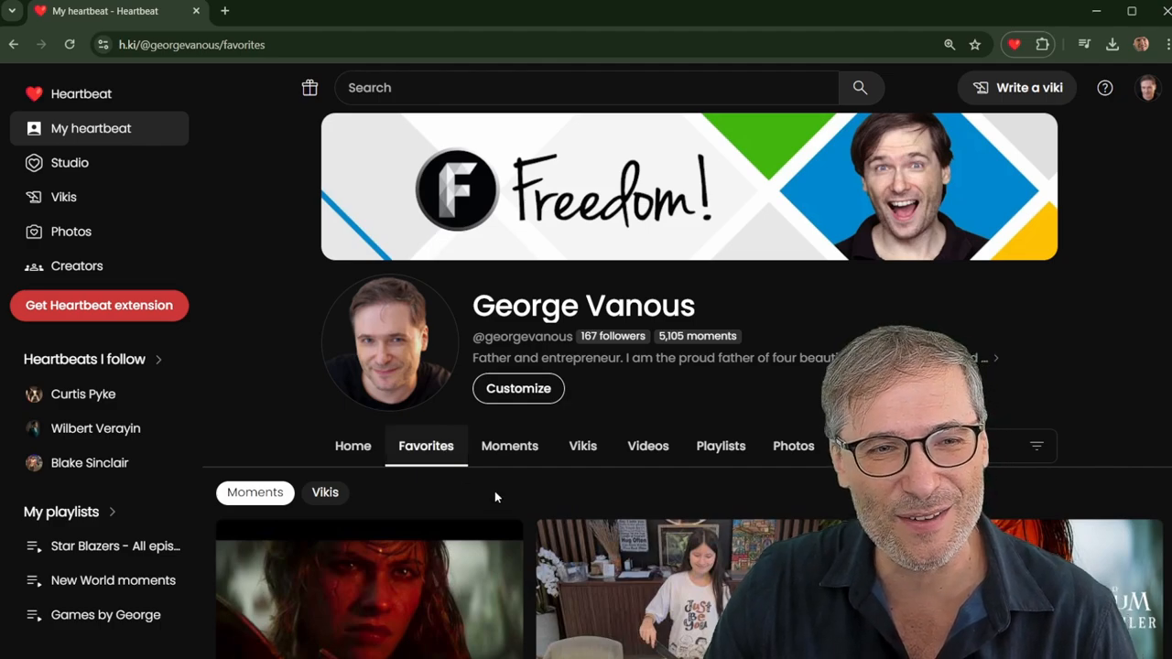
pyautogui.click(641, 585)
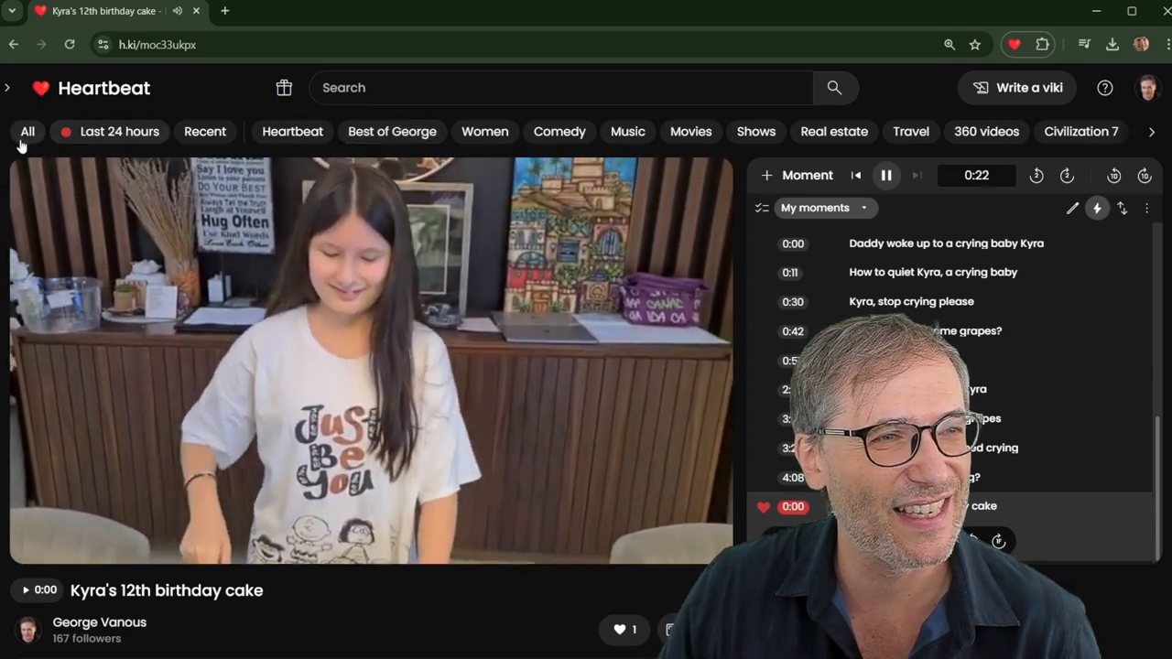
# Browse my profile's Favorites and Moments tabs, highlighting the 5,105 moments count.
pyautogui.click(7, 88)
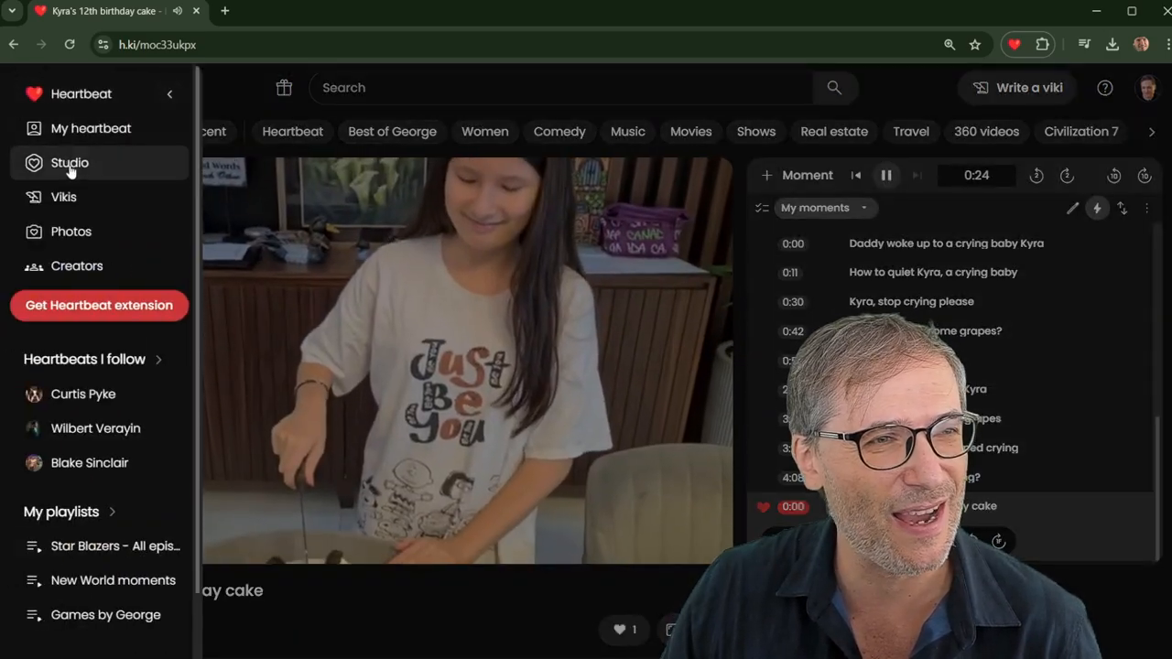
pyautogui.click(72, 128)
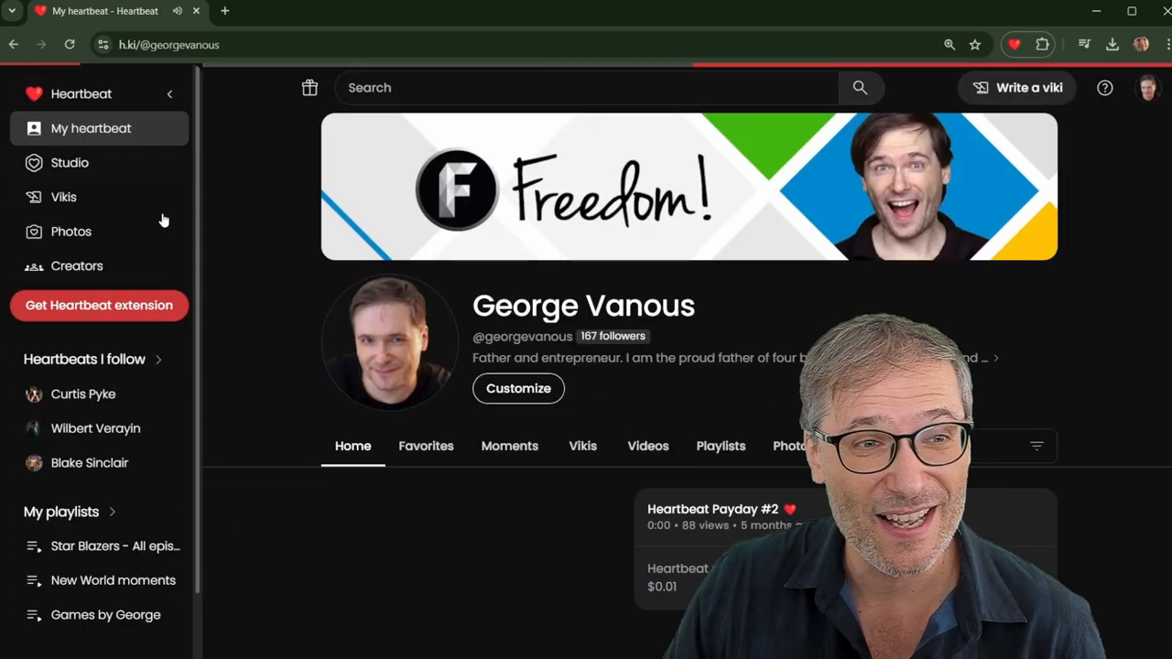
pyautogui.click(426, 446)
pyautogui.scroll(-2, 483, 478)
pyautogui.scroll(-2, 483, 479)
pyautogui.scroll(-2, 490, 471)
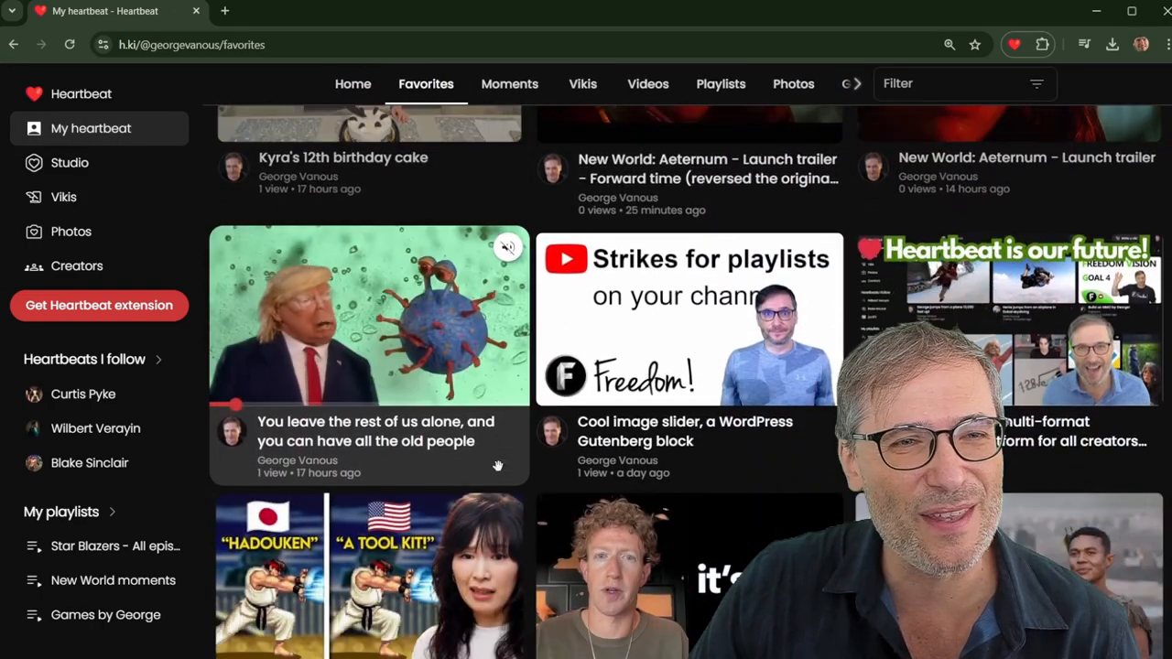
pyautogui.scroll(-2, 497, 464)
pyautogui.scroll(-2, 497, 465)
pyautogui.scroll(-2, 497, 467)
pyautogui.scroll(-2, 497, 472)
pyautogui.scroll(-2, 497, 473)
pyautogui.scroll(-2, 497, 473)
pyautogui.scroll(-2, 497, 472)
pyautogui.scroll(-2, 499, 469)
pyautogui.scroll(3, 499, 469)
pyautogui.scroll(3, 513, 367)
pyautogui.scroll(2, 520, 229)
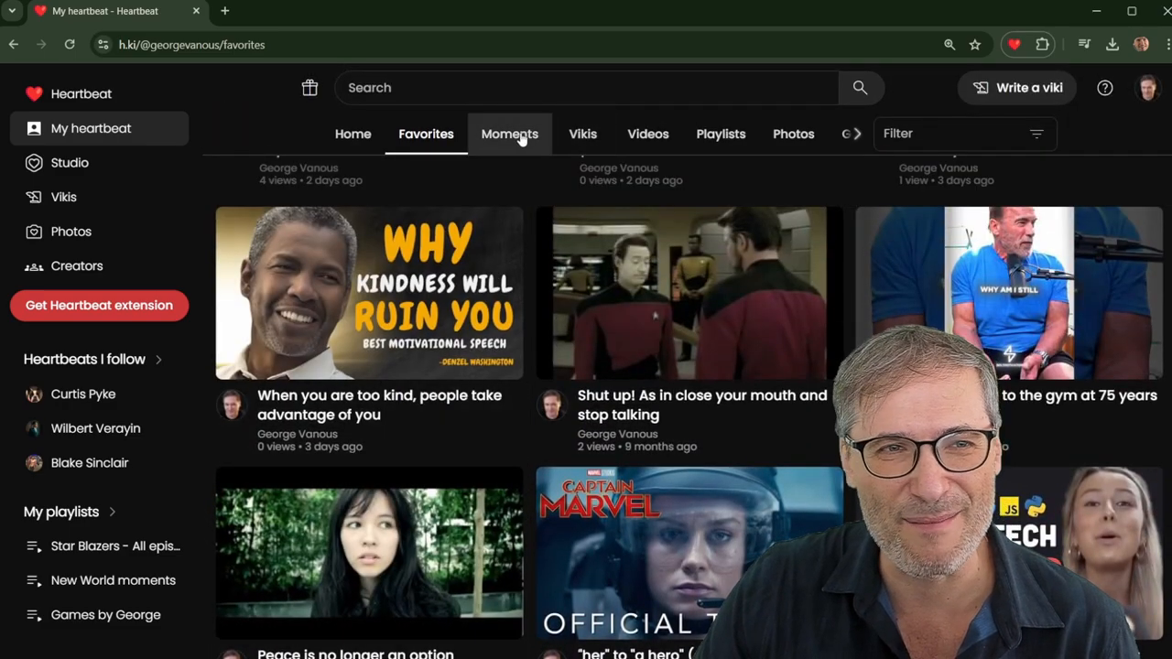
pyautogui.click(509, 134)
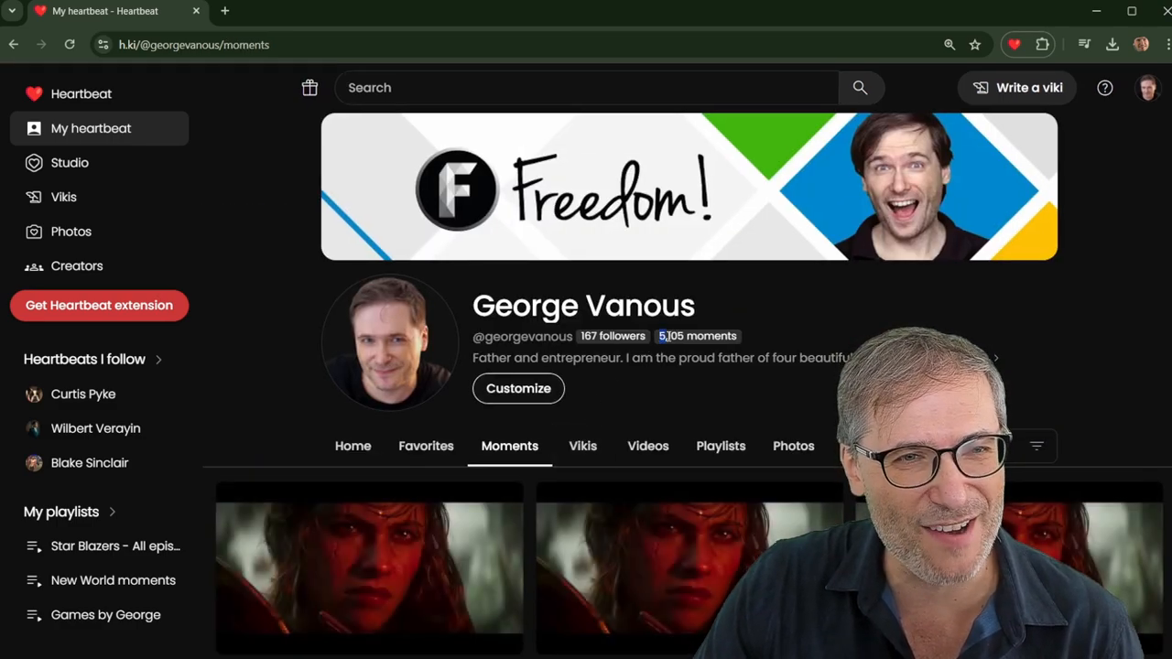
pyautogui.moveTo(658, 335); pyautogui.dragTo(686, 335)
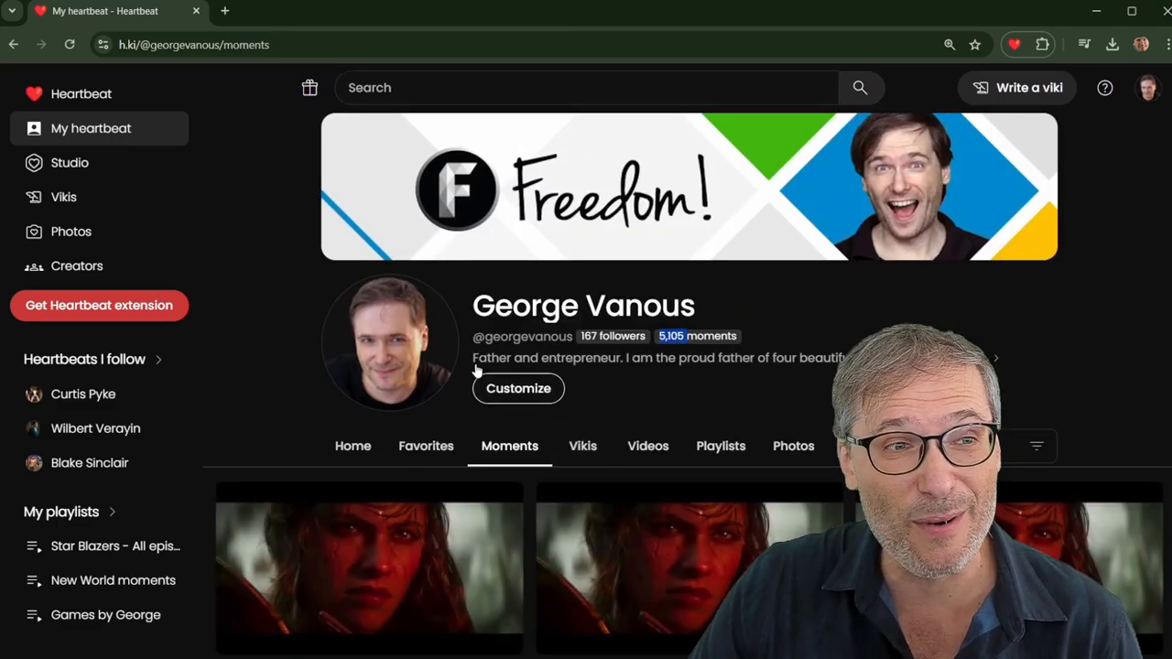
pyautogui.click(76, 266)
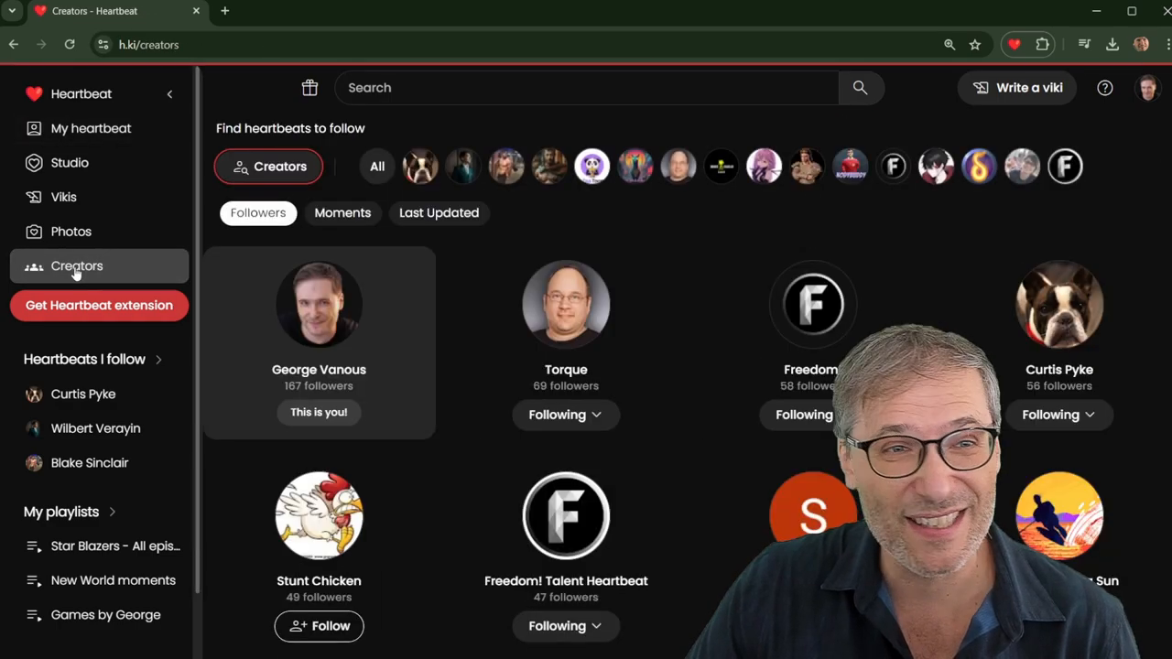
pyautogui.click(348, 219)
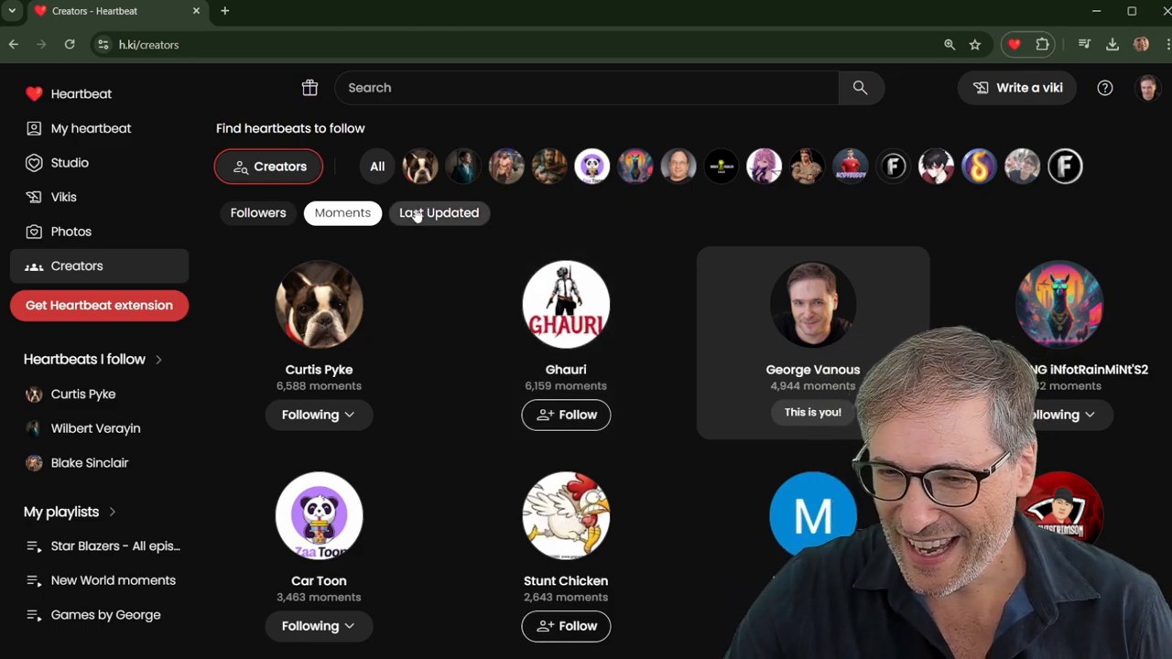
pyautogui.click(236, 219)
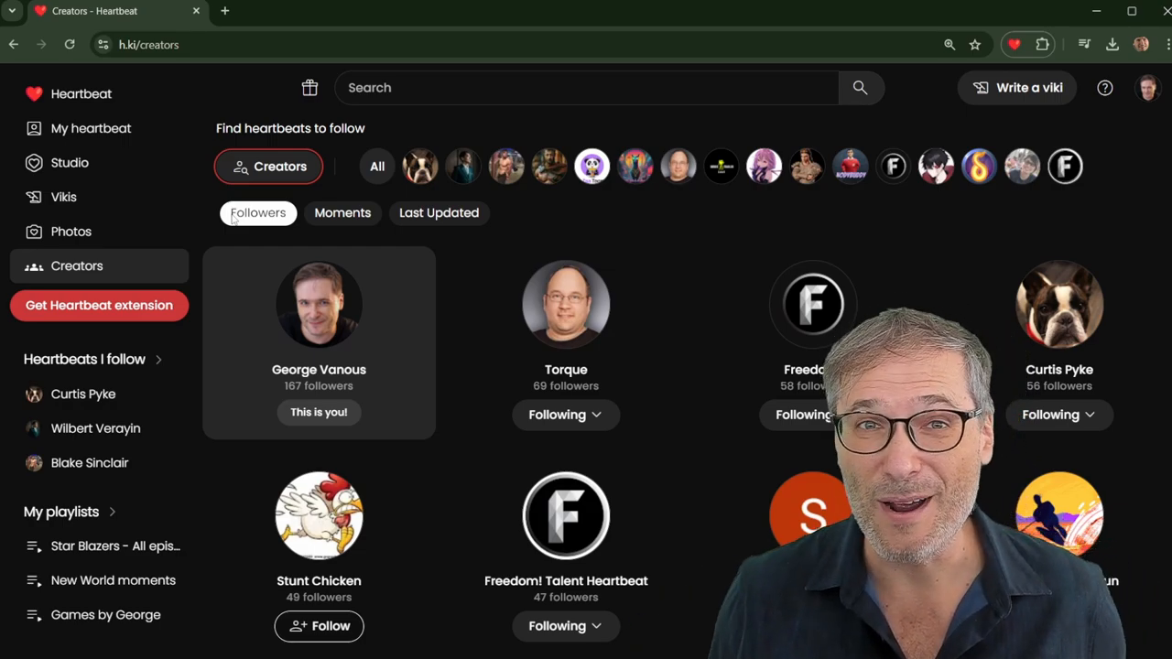
# From the Heartbeat-filtered home feed, open the Moving all .tm domains to .h.ki video.
pyautogui.click(106, 134)
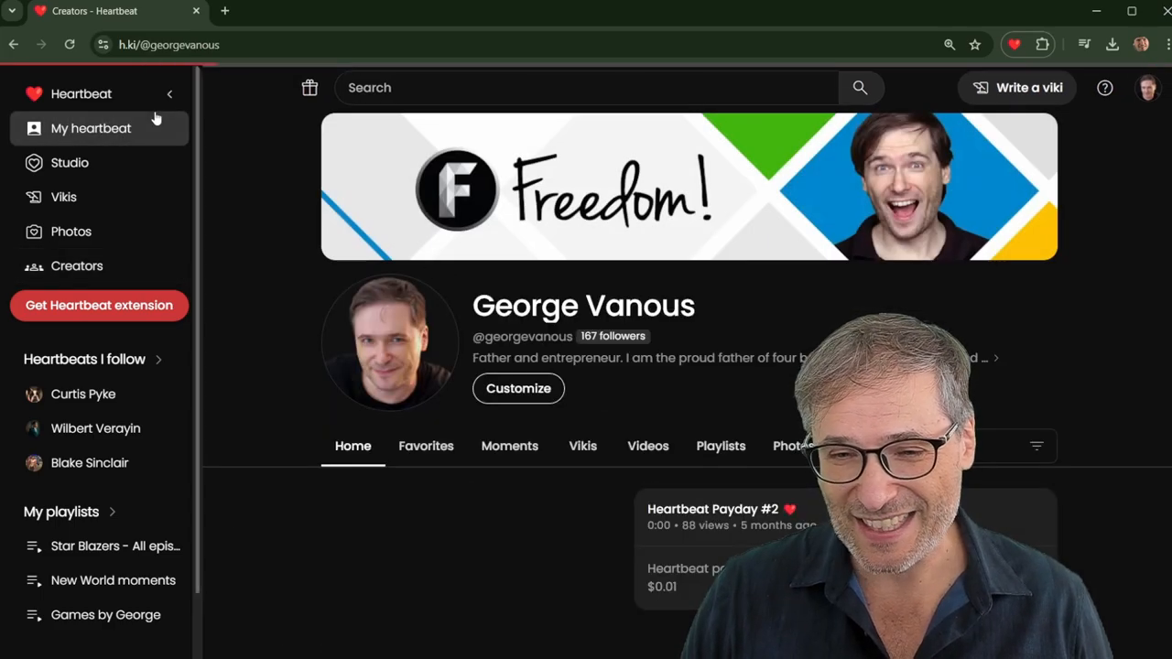
pyautogui.click(80, 93)
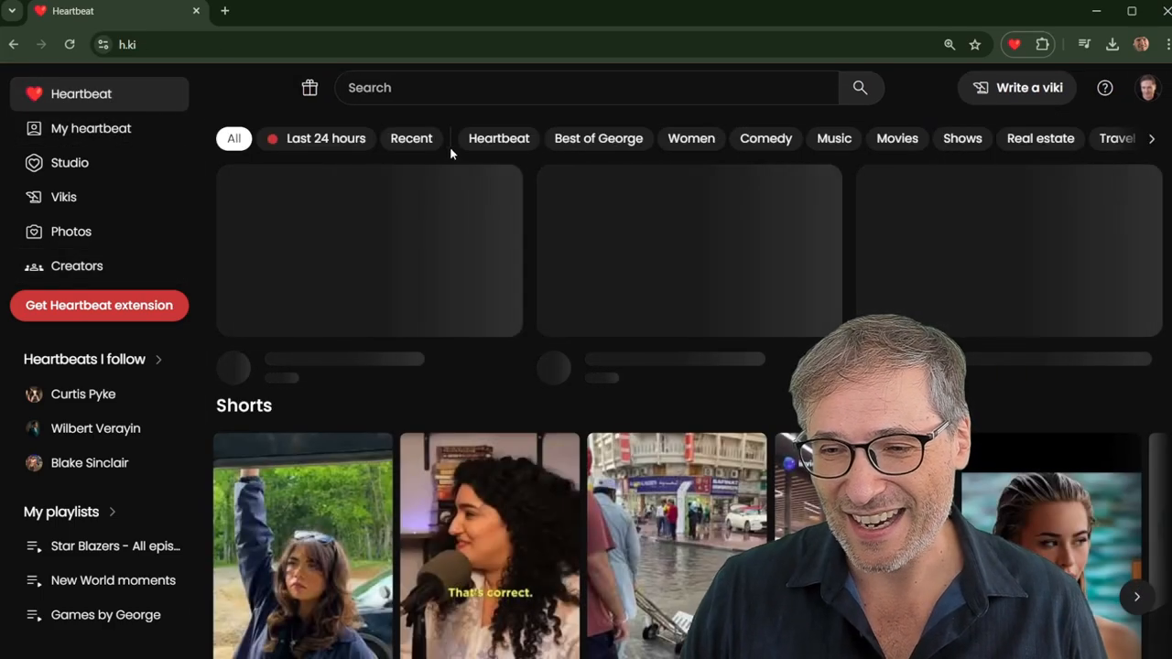
pyautogui.click(498, 139)
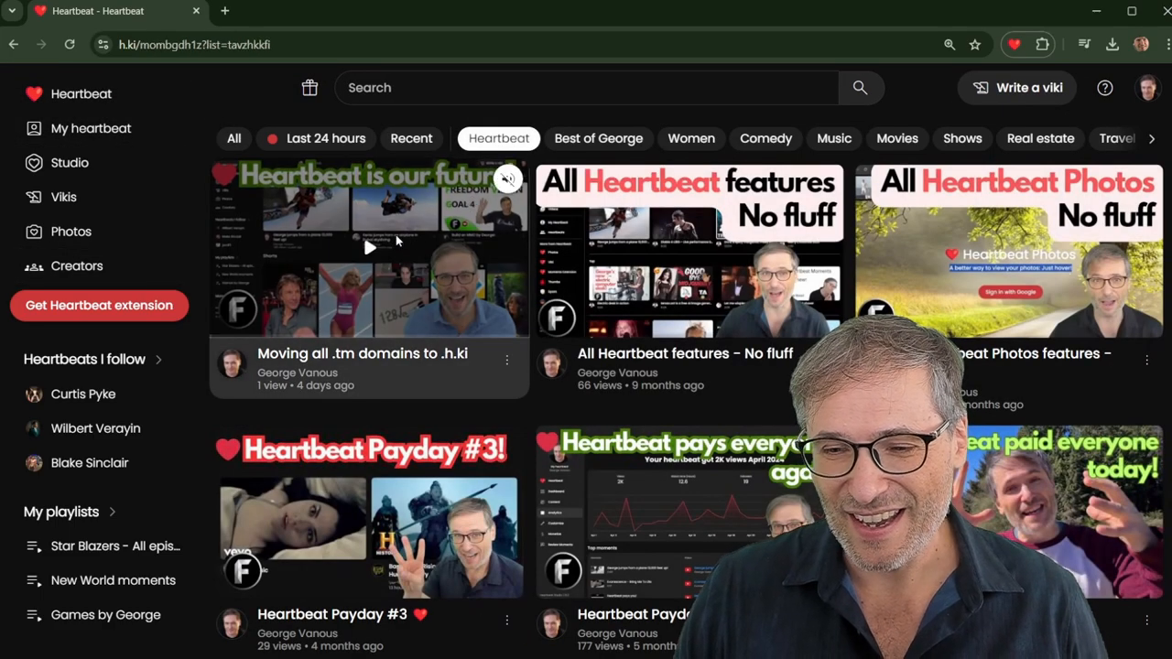
pyautogui.click(395, 238)
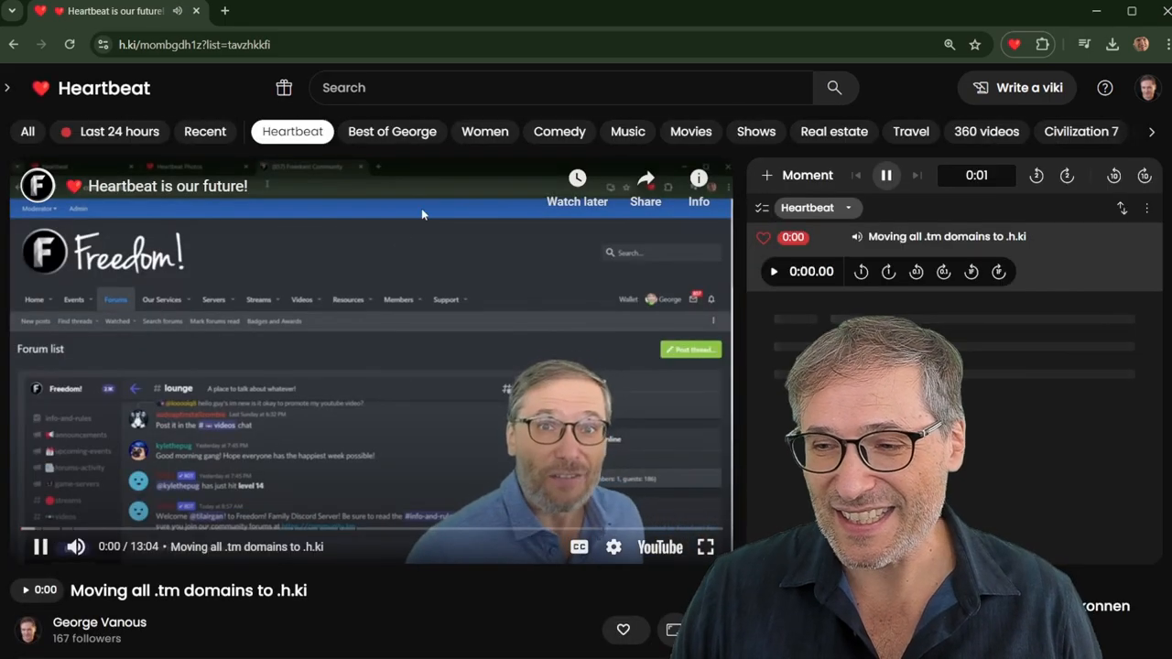
pyautogui.scroll(-1, 811, 295)
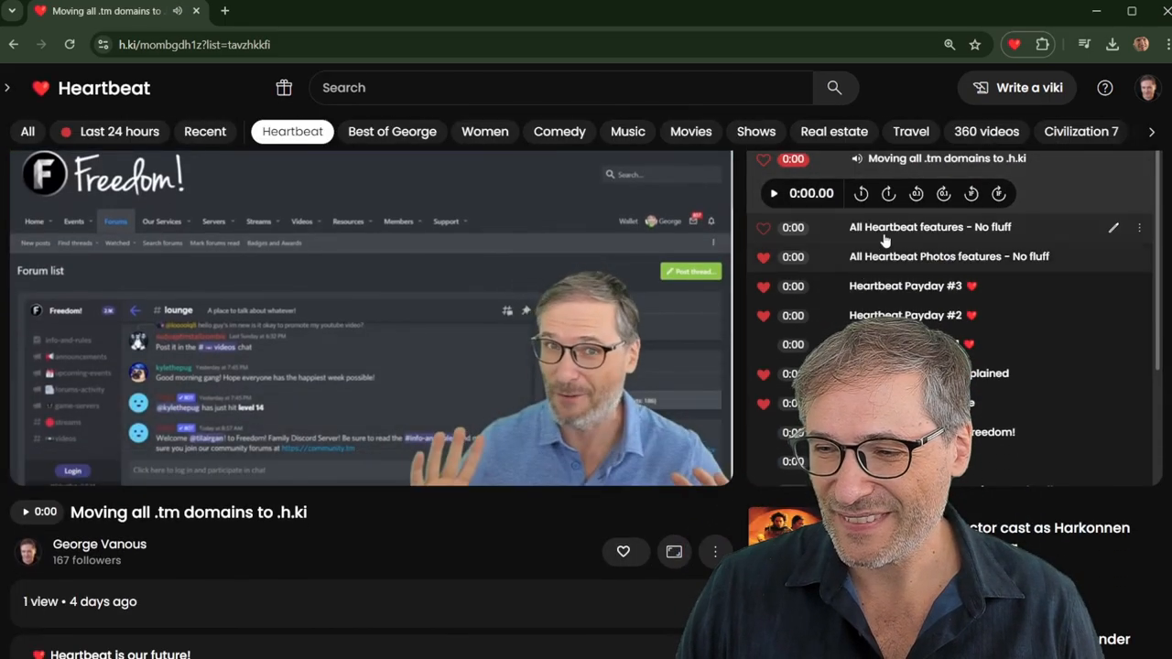
pyautogui.scroll(1, 885, 240)
# Switch to My moments and jump to the 'Heartbeat at h.ki is our future!' moment.
pyautogui.click(807, 208)
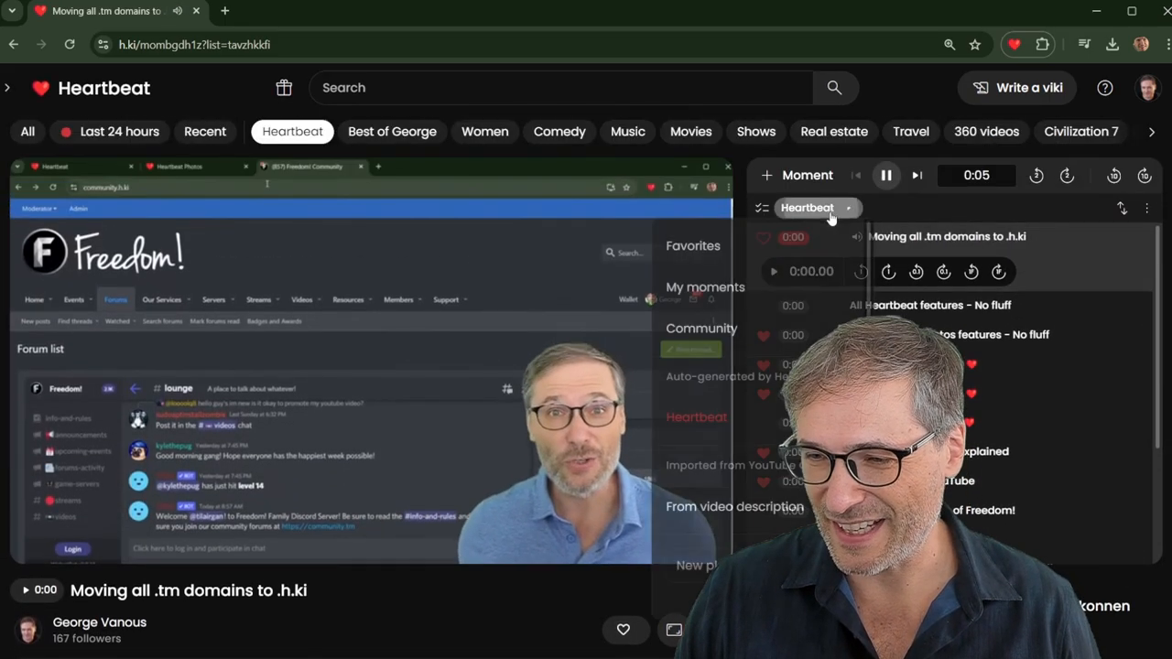
pyautogui.click(705, 286)
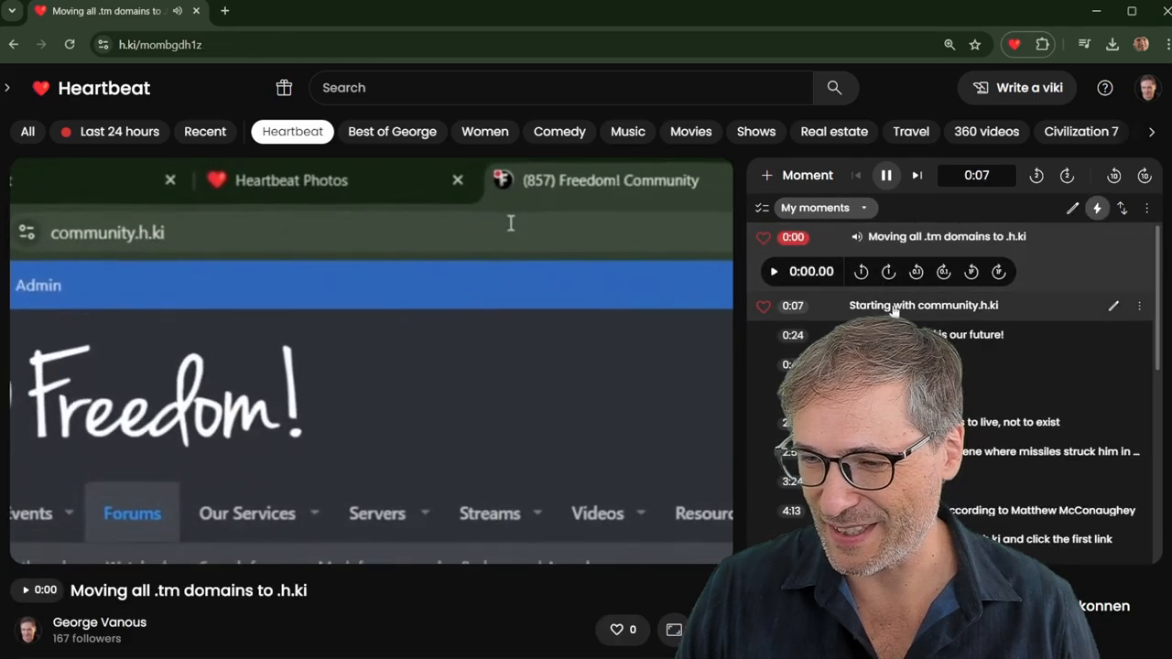
pyautogui.click(916, 334)
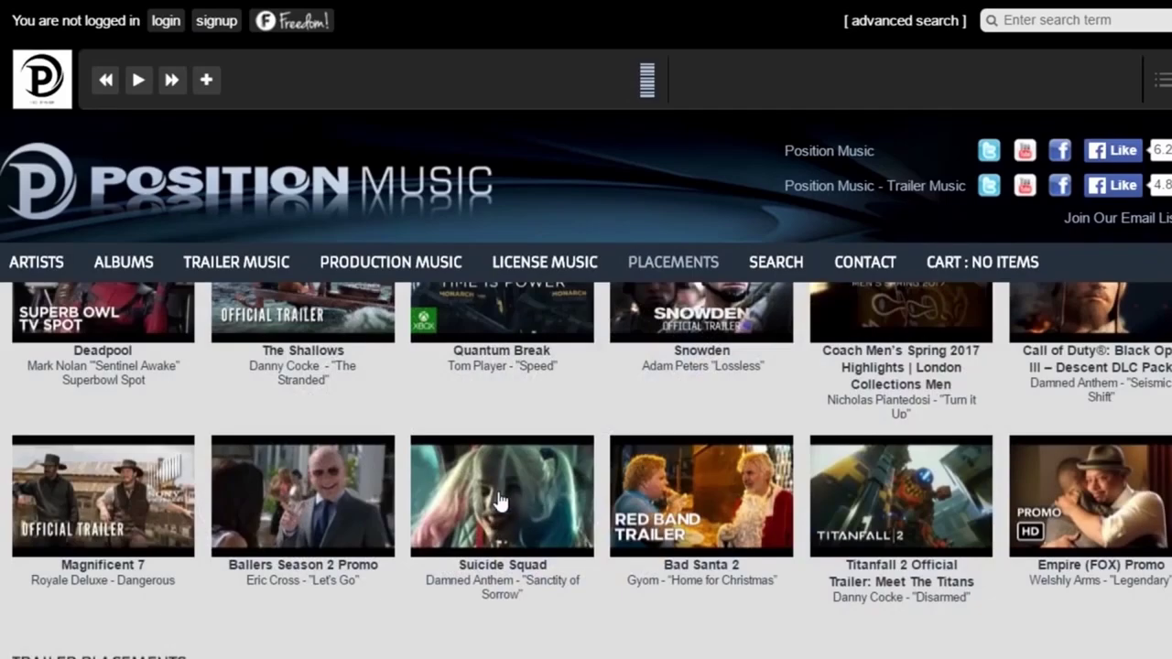
pyautogui.click(501, 500)
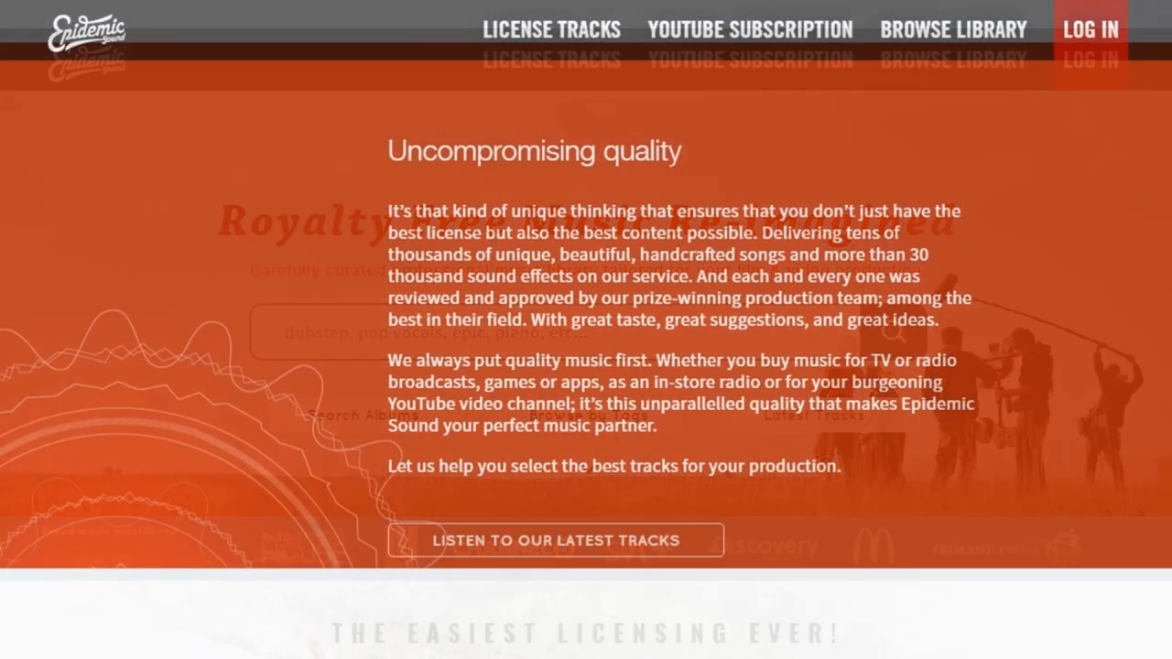
pyautogui.scroll(-8, 586, 366)
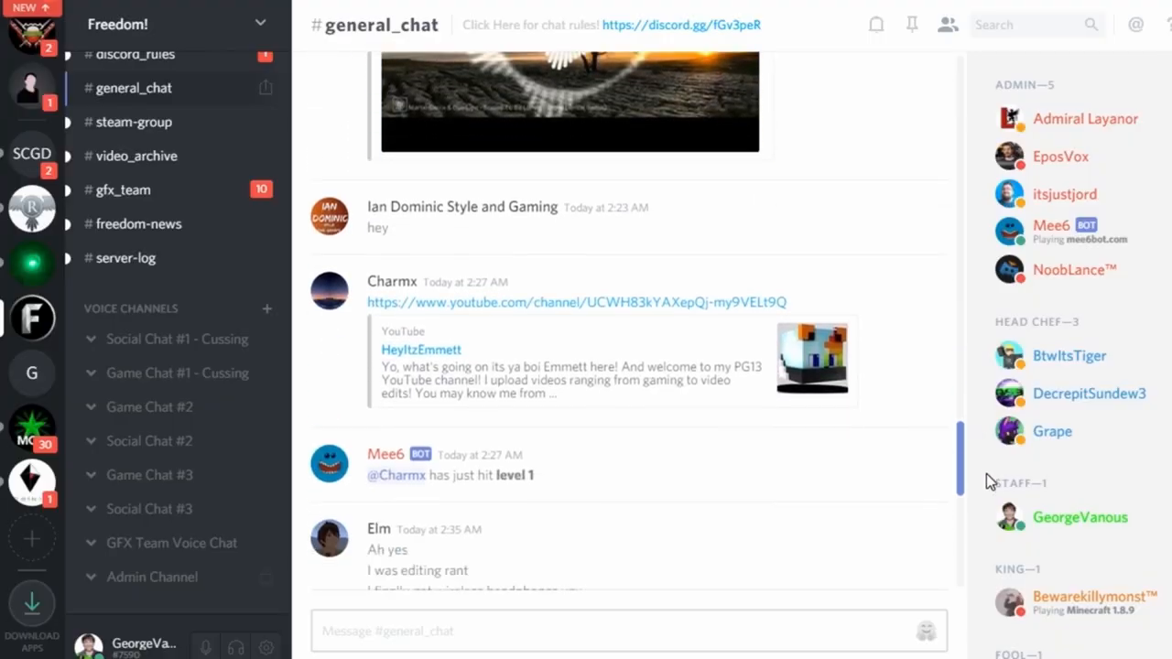
pyautogui.moveTo(962, 473); pyautogui.dragTo(961, 564)
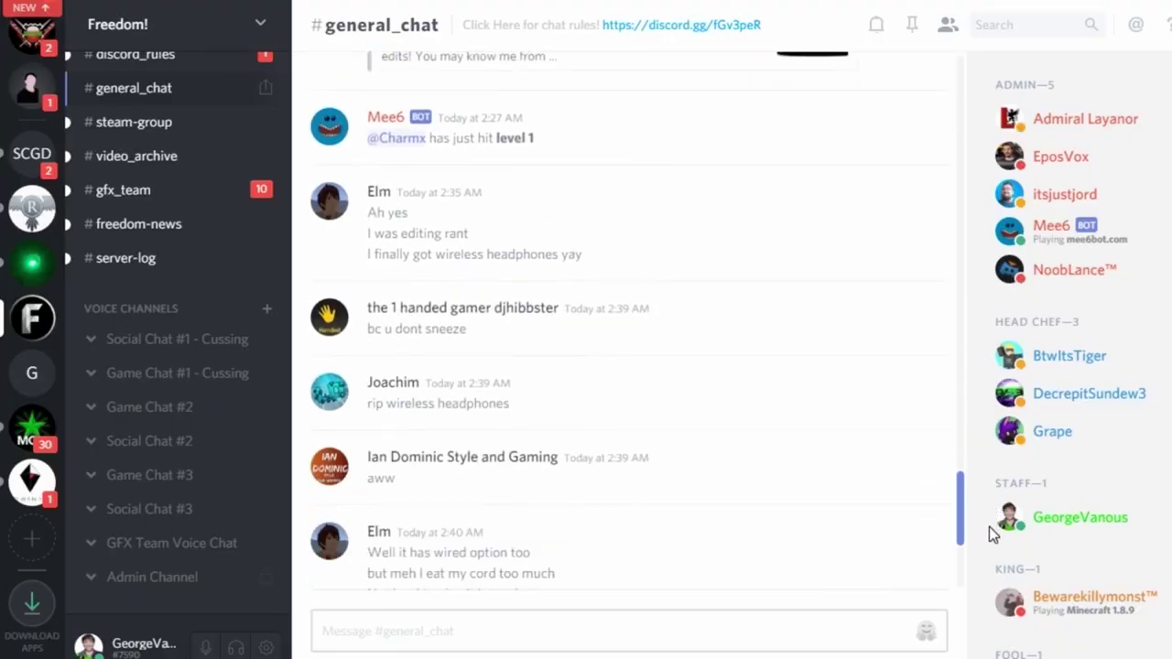
# Switch to the MGN server's chat lobby.
pyautogui.click(32, 430)
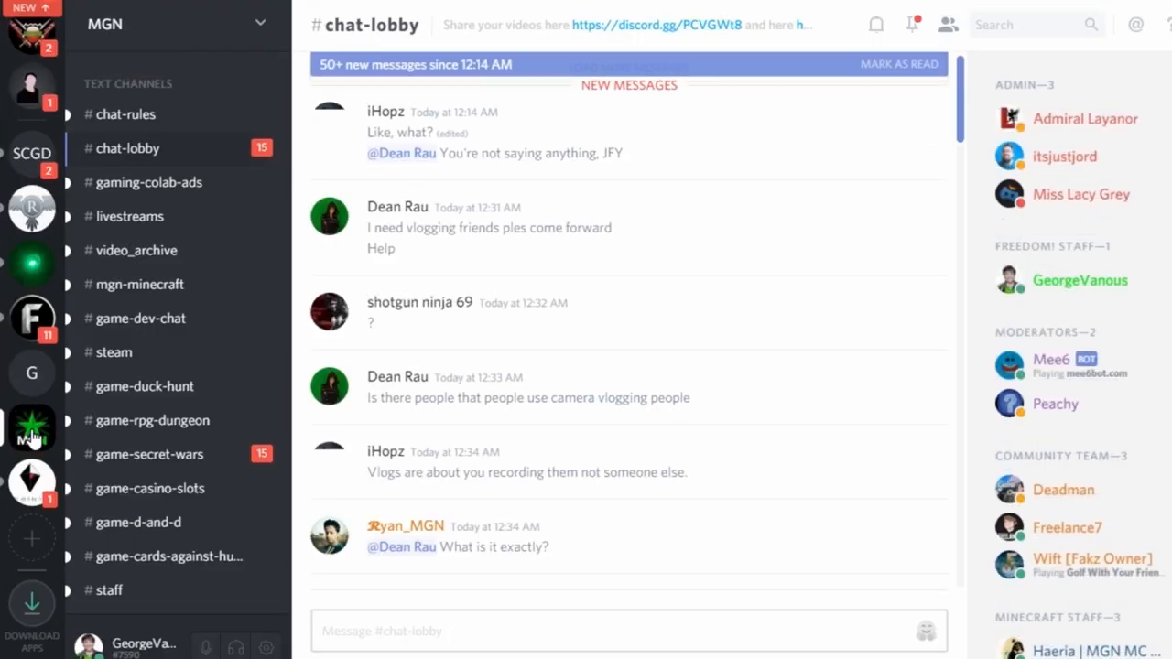